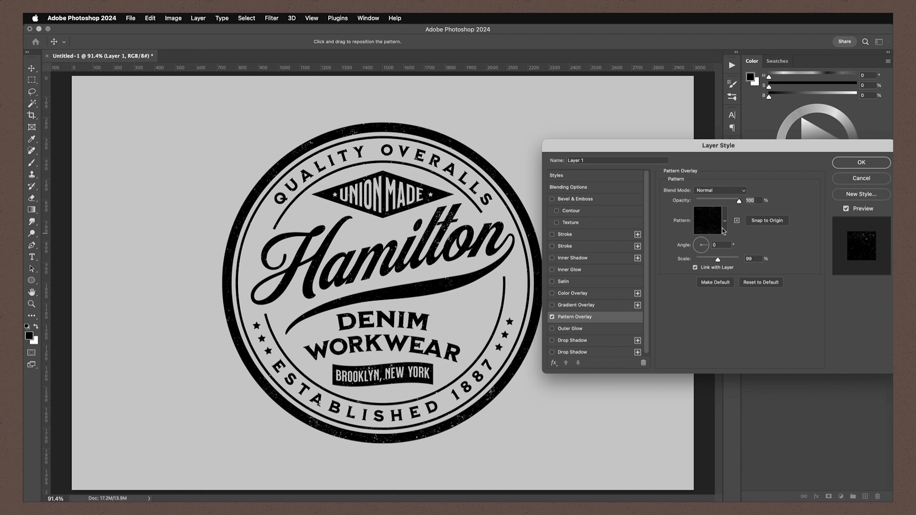
# Step: Confirm the Pattern Overlay style on Layer 1 of the Hamilton badge artwork
pyautogui.click(726, 223)
pyautogui.click(844, 164)
# Step: Preview texture layers 1 and 2 over the dinosaur artwork and hide both again
pyautogui.scroll(-3, 763, 363)
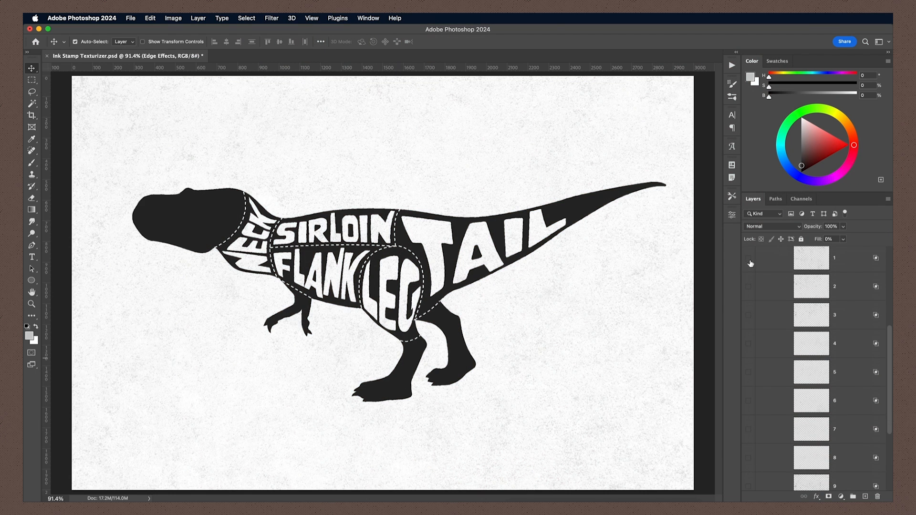
pyautogui.click(749, 259)
pyautogui.click(748, 286)
pyautogui.click(748, 286)
pyautogui.click(749, 263)
# Step: Show texture layers 6, 7, 8 and 10 over the dinosaur artwork
pyautogui.click(749, 401)
pyautogui.click(748, 427)
pyautogui.click(748, 459)
pyautogui.scroll(-3, 749, 435)
pyautogui.click(749, 391)
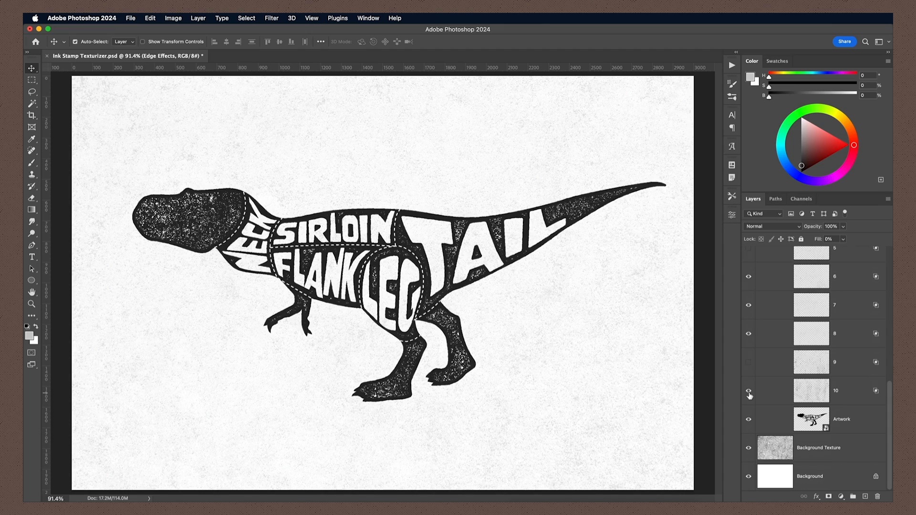
# Step: Hide the other textures and the white Background layer, and examine the speckles of texture layer 10 up close
pyautogui.moveTo(752, 323); pyautogui.dragTo(749, 293)
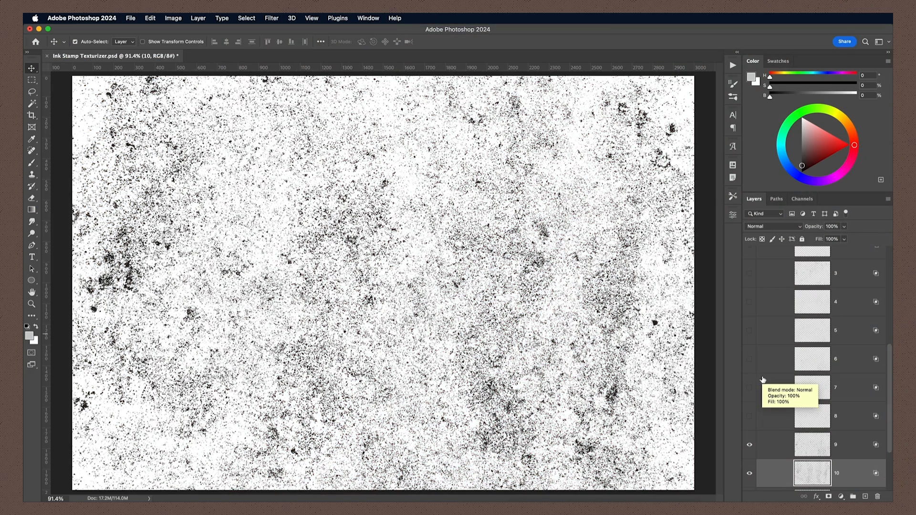
pyautogui.scroll(-3, 763, 381)
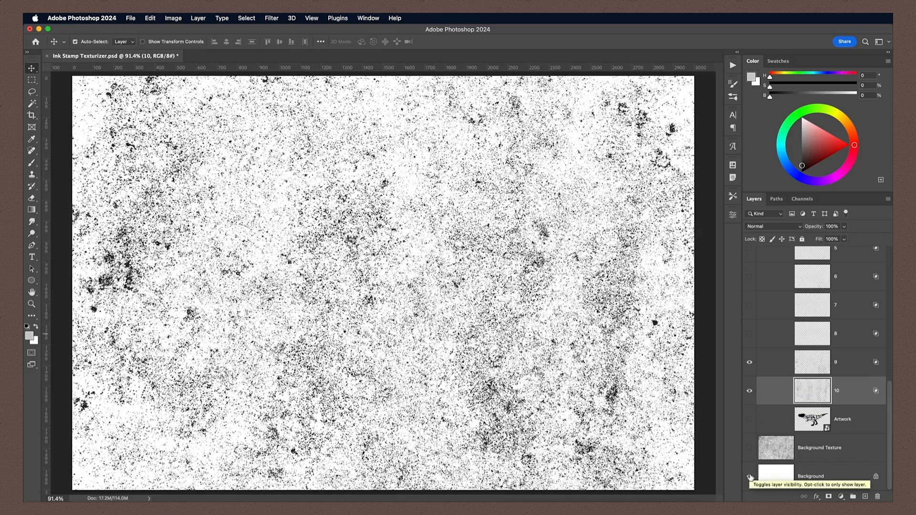
pyautogui.click(749, 477)
pyautogui.press('super+equal')
pyautogui.press('super+equal')
pyautogui.press('super+equal')
pyautogui.press('super+equal')
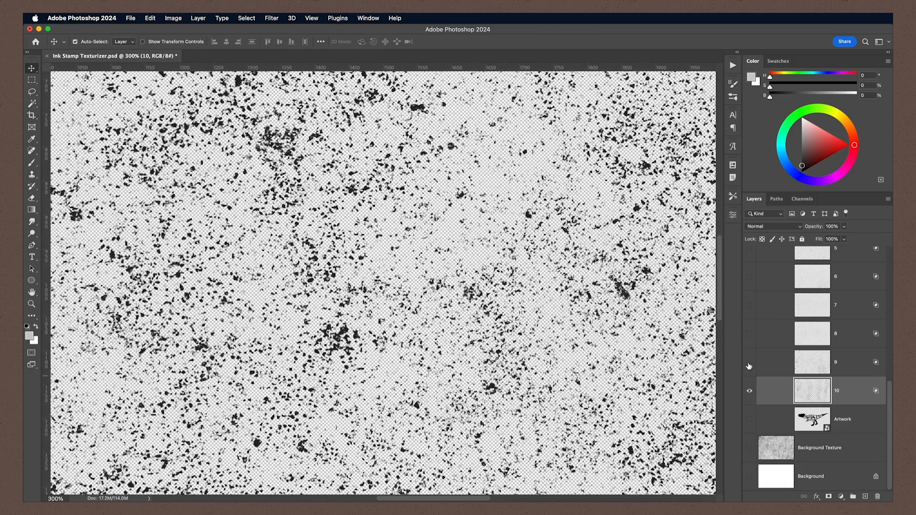
# Step: Hide texture layer 10 and preview texture layers 8, 7 and 6 against the transparent canvas
pyautogui.click(750, 391)
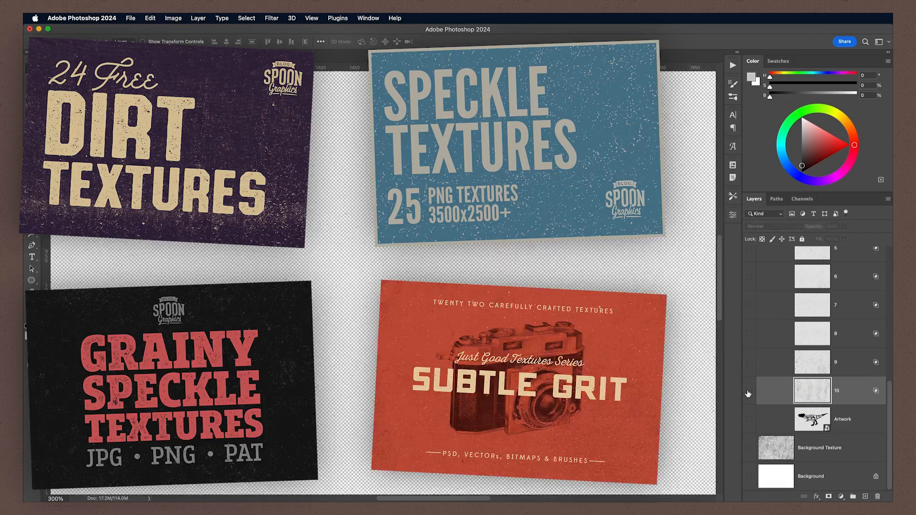
pyautogui.click(749, 335)
pyautogui.click(749, 335)
pyautogui.click(749, 306)
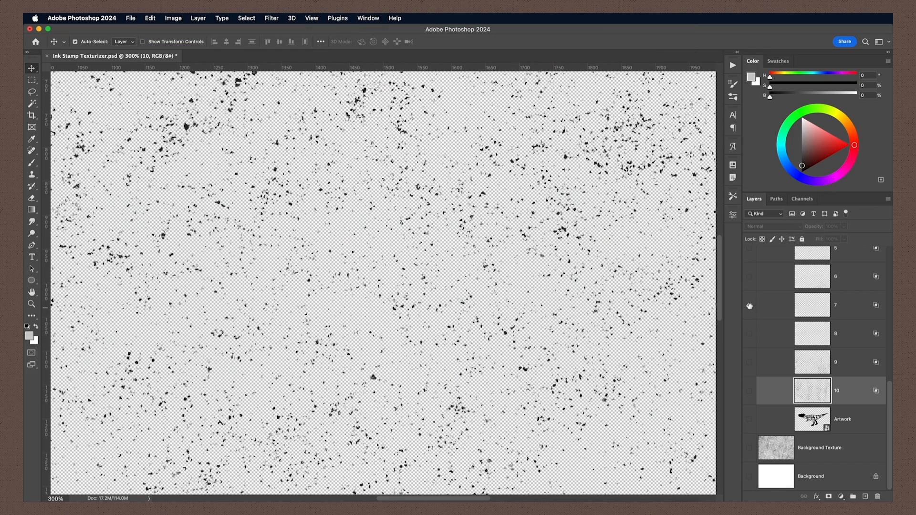
pyautogui.click(749, 279)
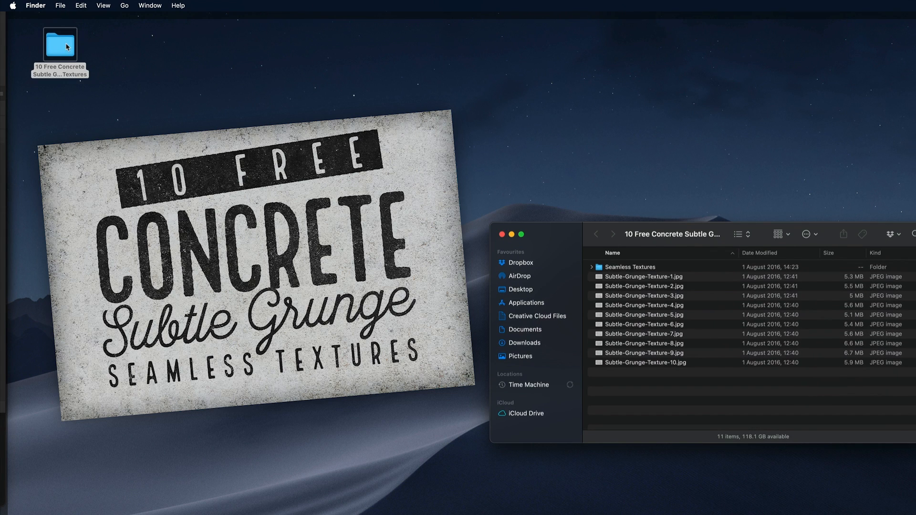
# Step: Open Subtle-Grunge-Texture-1.jpg from the concrete textures folder in Photoshop
pyautogui.rightClick(649, 281)
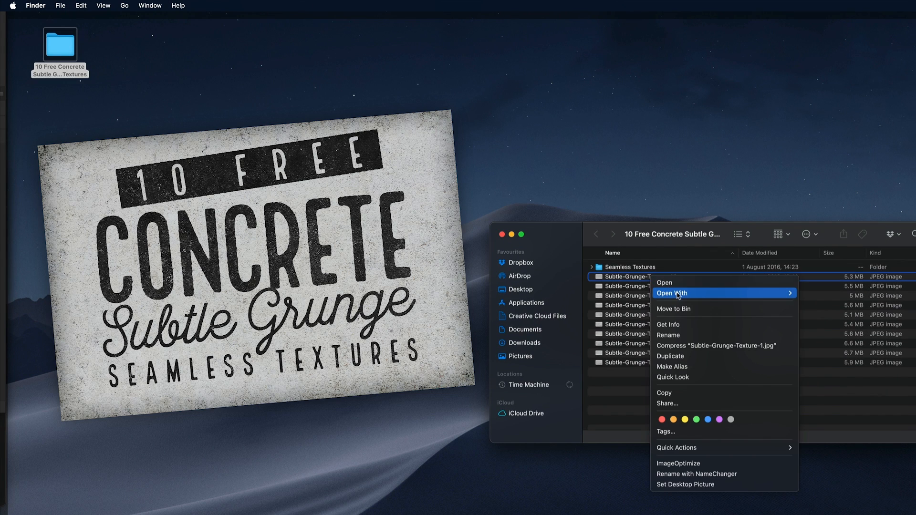
pyautogui.moveTo(735, 293)
pyautogui.click(824, 330)
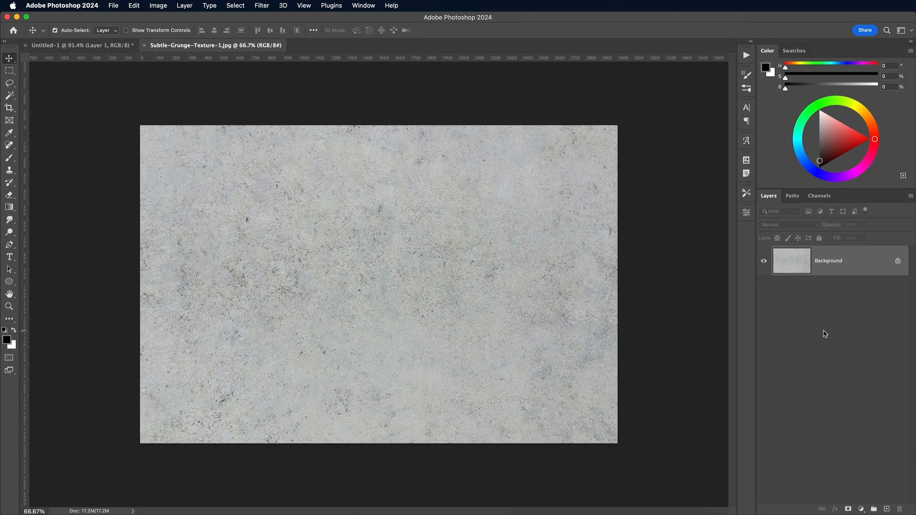
# Step: Add a Black & White adjustment layer and a Levels adjustment layer above the concrete texture
pyautogui.click(862, 509)
pyautogui.click(879, 479)
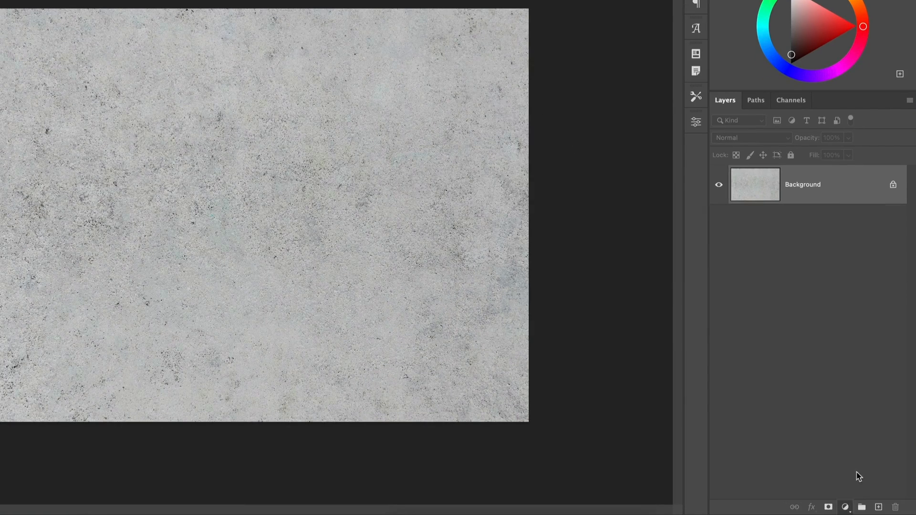
pyautogui.click(861, 509)
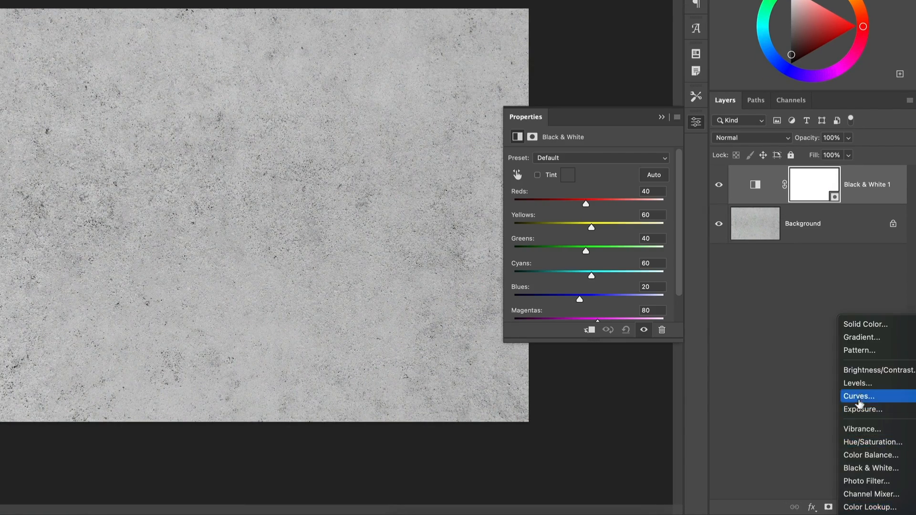
pyautogui.click(857, 383)
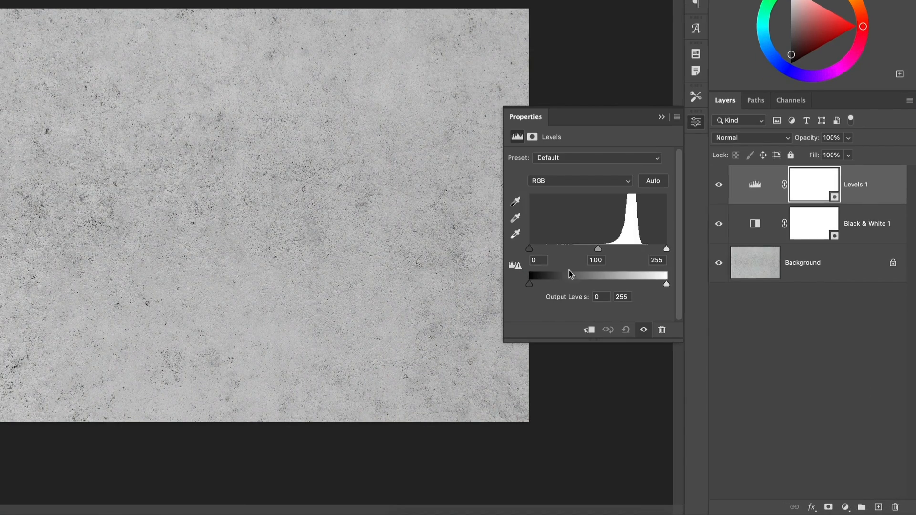
# Step: Set the Levels shadow input to 100 and highlight input to 156, and check the speckle detail at full size
pyautogui.moveTo(530, 248); pyautogui.dragTo(585, 248)
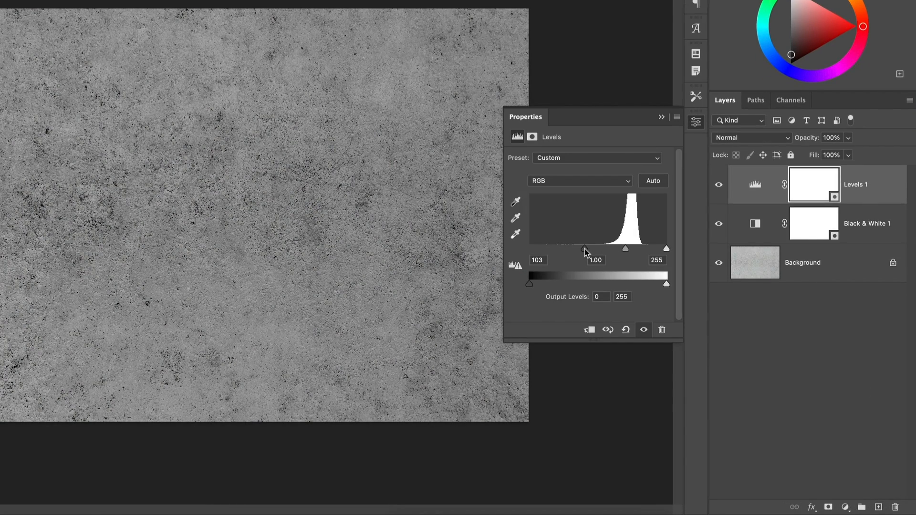
pyautogui.moveTo(666, 249); pyautogui.dragTo(616, 249)
pyautogui.moveTo(674, 302); pyautogui.dragTo(674, 302)
pyautogui.press('super+plus')
pyautogui.press('super+plus')
pyautogui.press('super+plus')
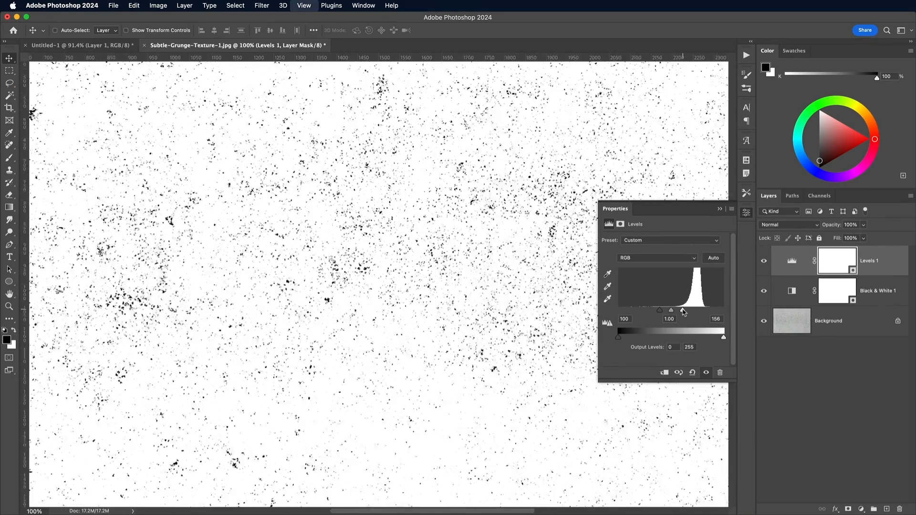
pyautogui.press('super+minus')
pyautogui.press('super+minus')
pyautogui.press('super+minus')
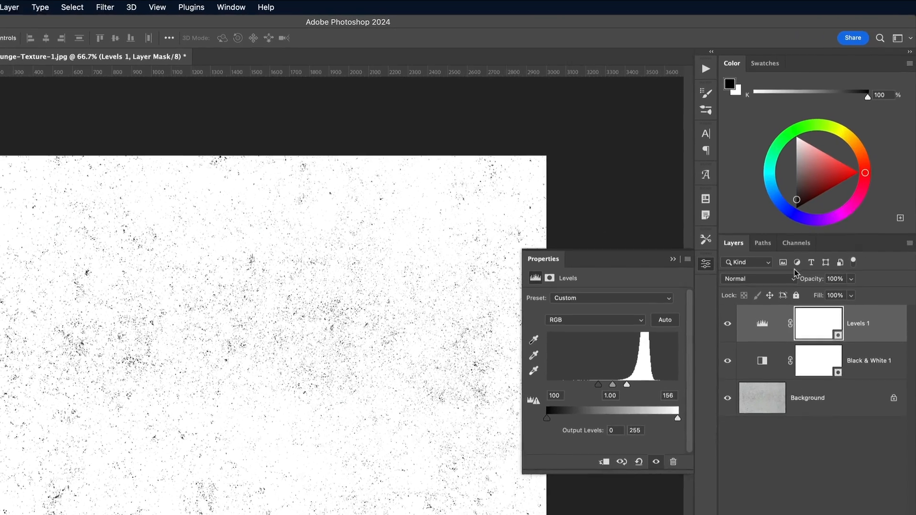
# Step: Load the RGB channel as a selection and create a new layer above the Levels adjustment
pyautogui.click(794, 256)
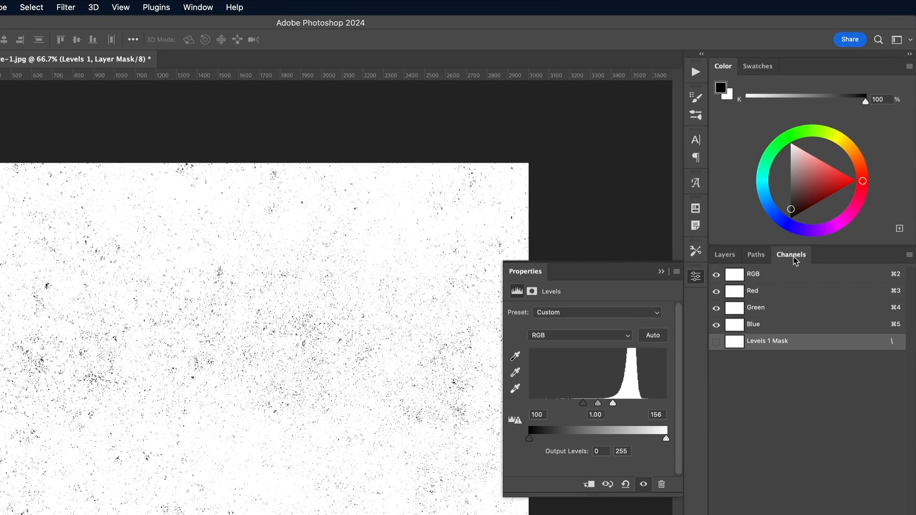
pyautogui.keyDown('super'); pyautogui.click(738, 278); pyautogui.keyUp('super')
pyautogui.click(726, 256)
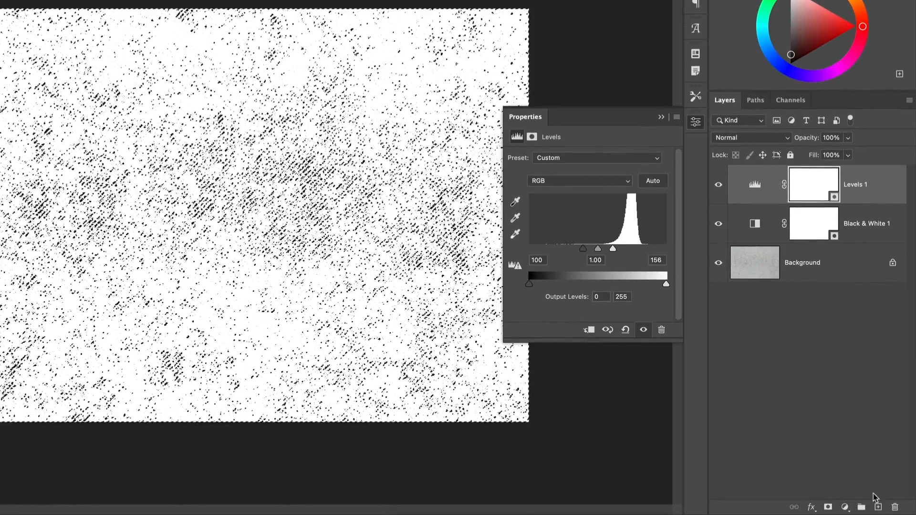
pyautogui.click(880, 507)
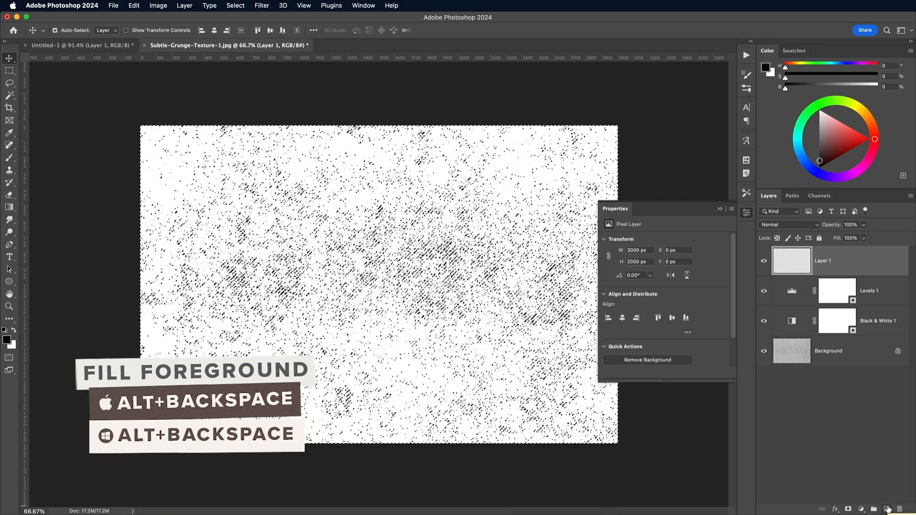
# Step: Invert the selection to fill only the dark specks with black on the new layer, and deselect
pyautogui.hotkey('alt', 'BackSpace')
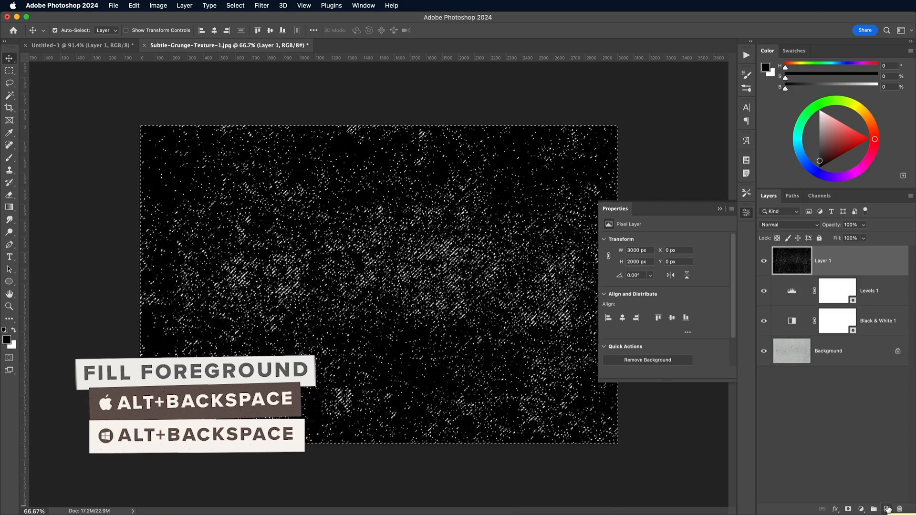
pyautogui.press('super+i')
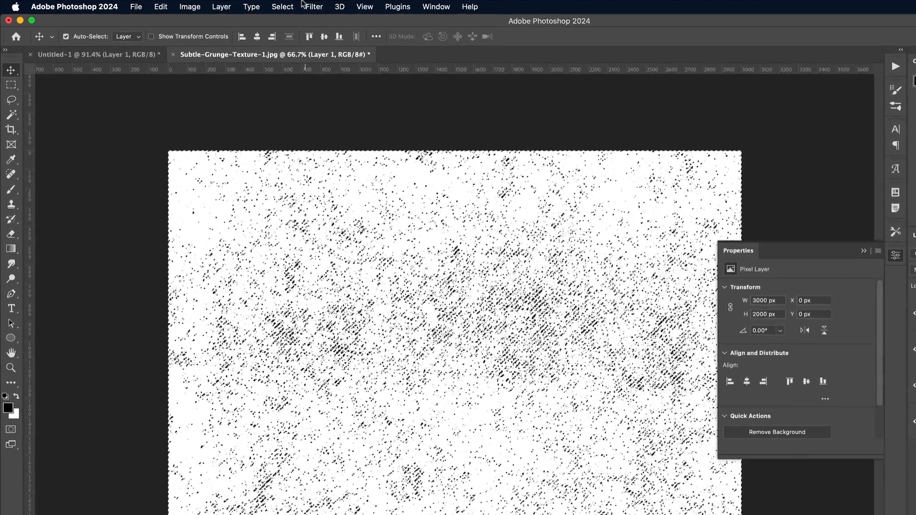
pyautogui.click(286, 7)
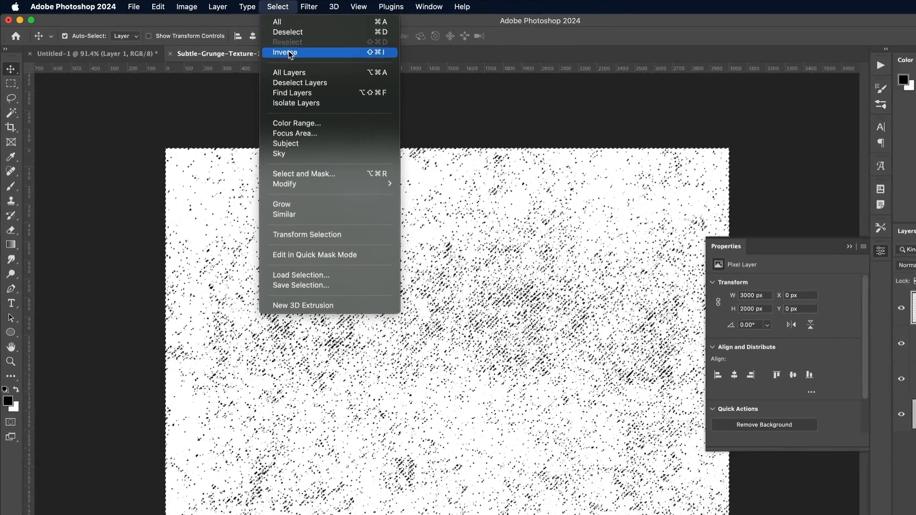
pyautogui.click(297, 62)
pyautogui.click(236, 6)
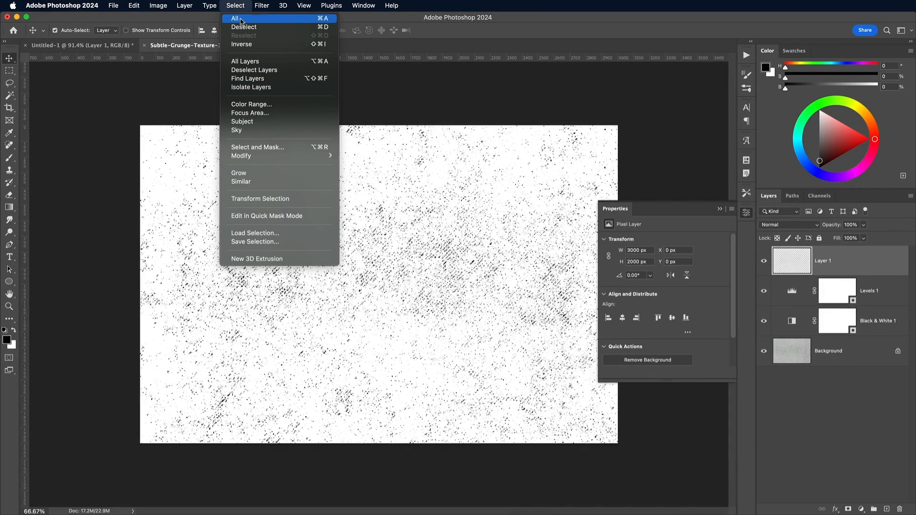
pyautogui.click(242, 27)
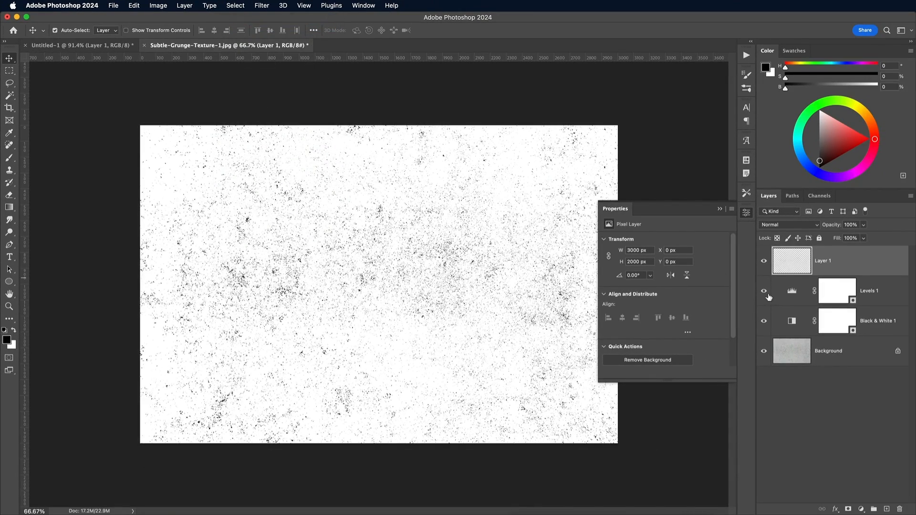
# Step: Hide the Levels, Black & White and Background layers, and copy the entire contents of the extracted texture layer
pyautogui.moveTo(769, 297); pyautogui.dragTo(765, 362)
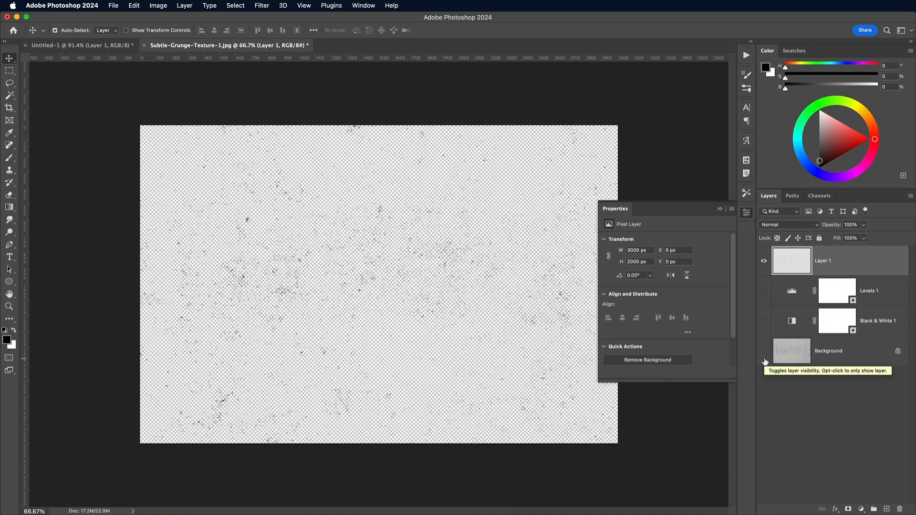
pyautogui.click(235, 6)
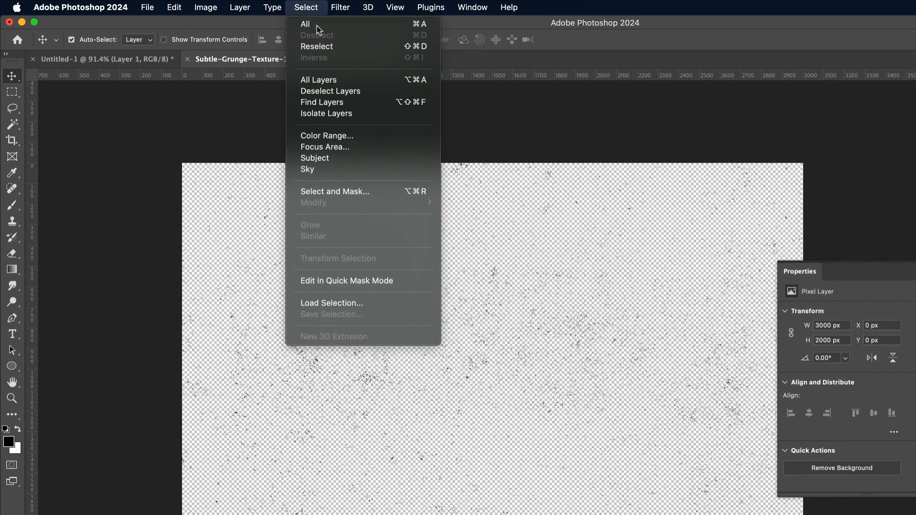
pyautogui.click(317, 26)
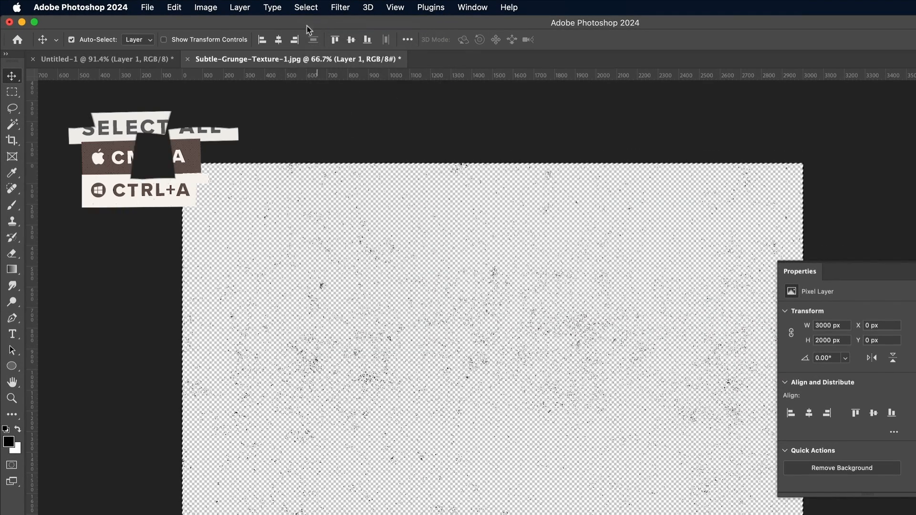
pyautogui.click(174, 7)
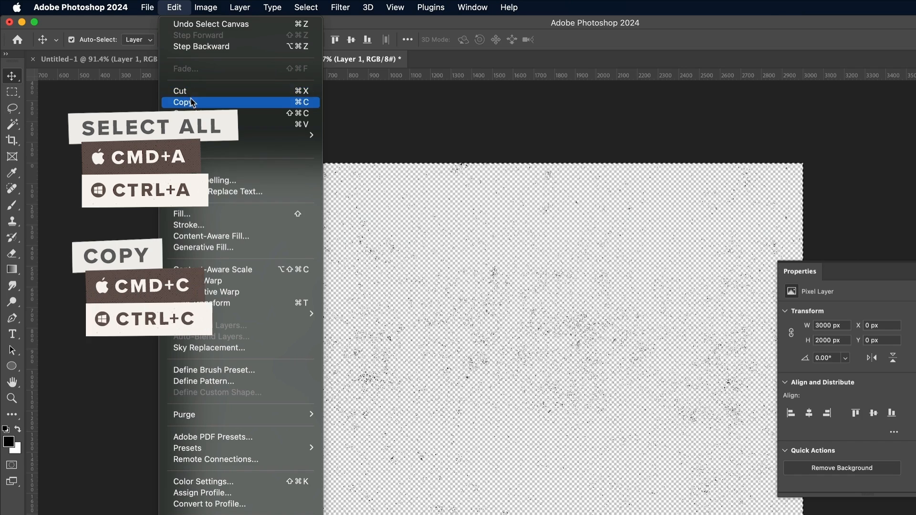
pyautogui.click(190, 102)
# Step: Paste the texture into the Untitled-1 document above the Bear Cubs logo and collapse the layer properties
pyautogui.click(123, 62)
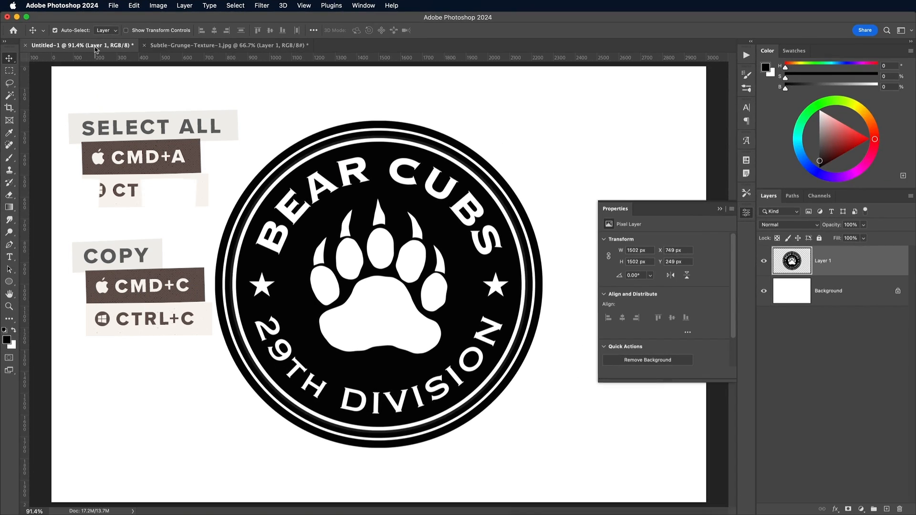
pyautogui.click(150, 6)
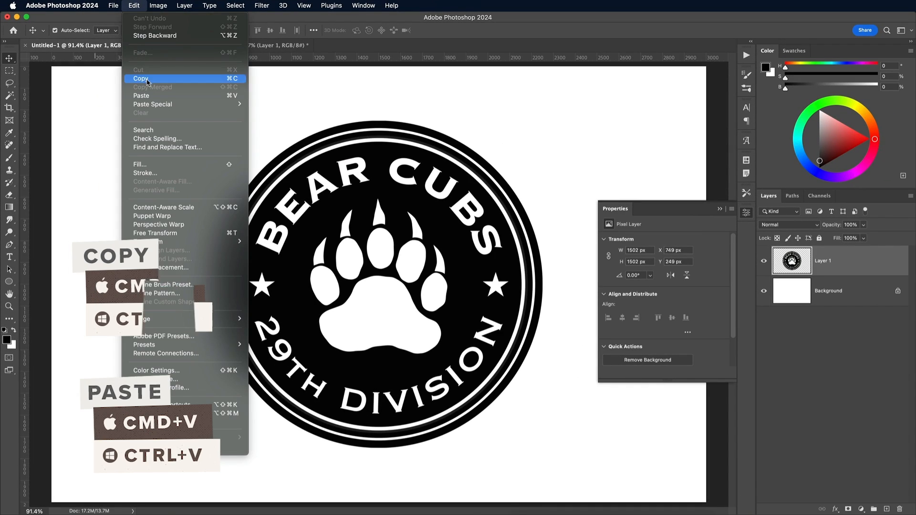
pyautogui.click(143, 95)
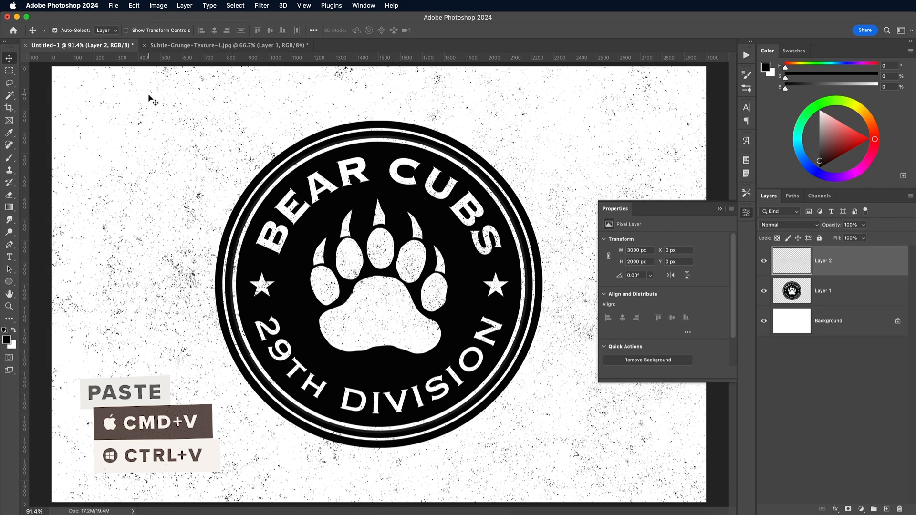
pyautogui.click(746, 212)
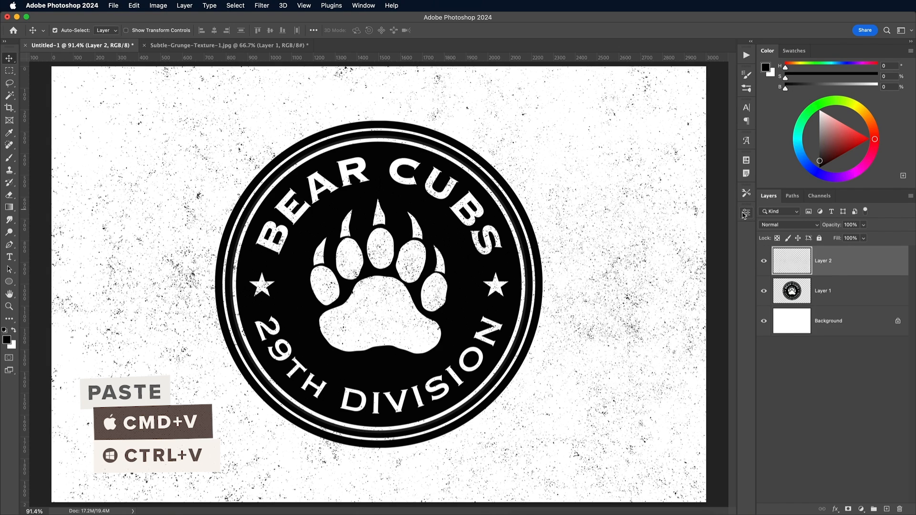
# Step: Set the Knockout option of the pasted texture layer to Shallow in its blending options and confirm
pyautogui.doubleClick(858, 257)
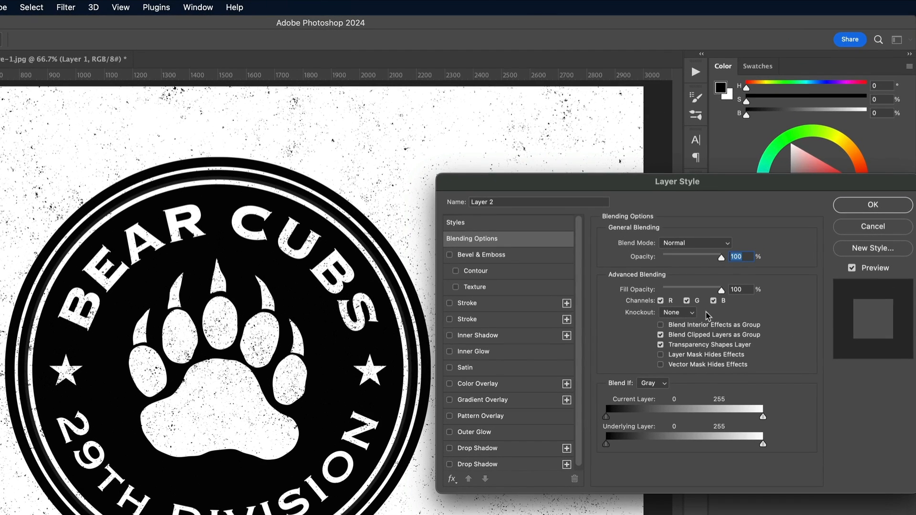
pyautogui.click(680, 313)
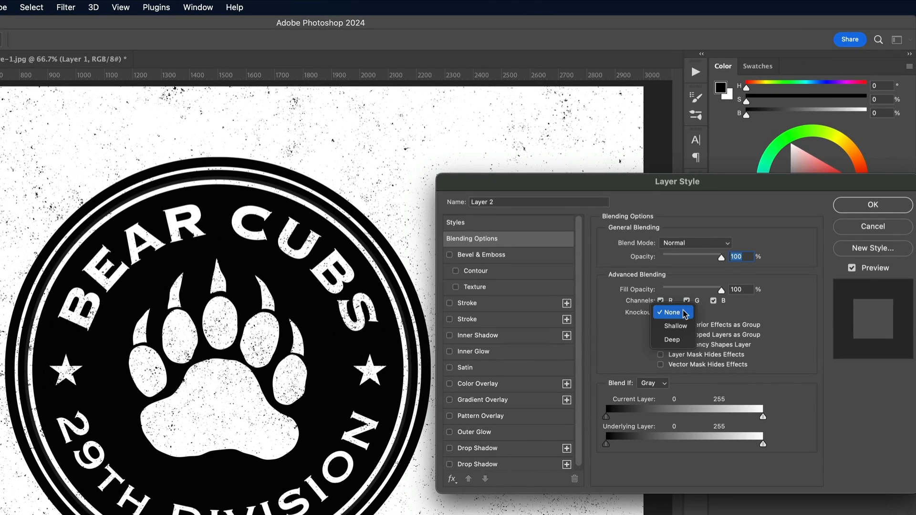
pyautogui.click(675, 326)
pyautogui.click(846, 206)
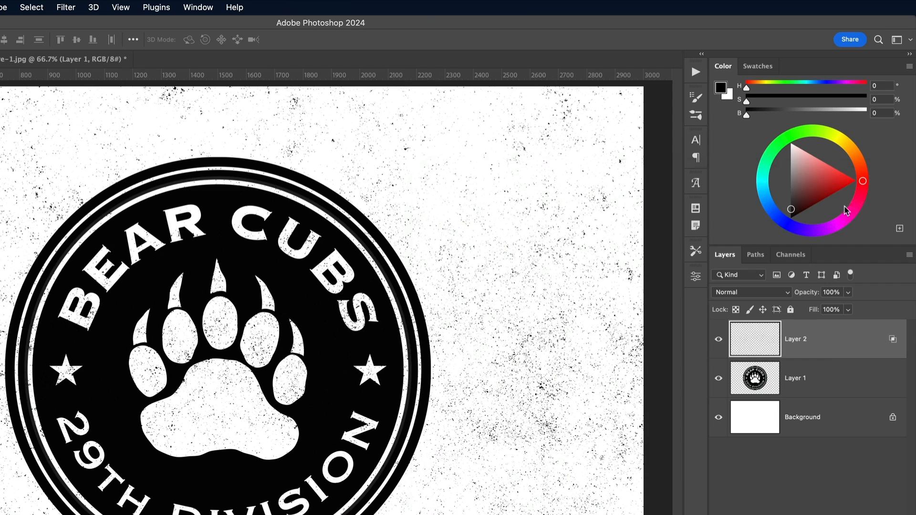
# Step: Lower the Fill of the knockout texture layer, Layer 2, to 0%
pyautogui.click(850, 310)
pyautogui.moveTo(849, 331); pyautogui.dragTo(764, 329)
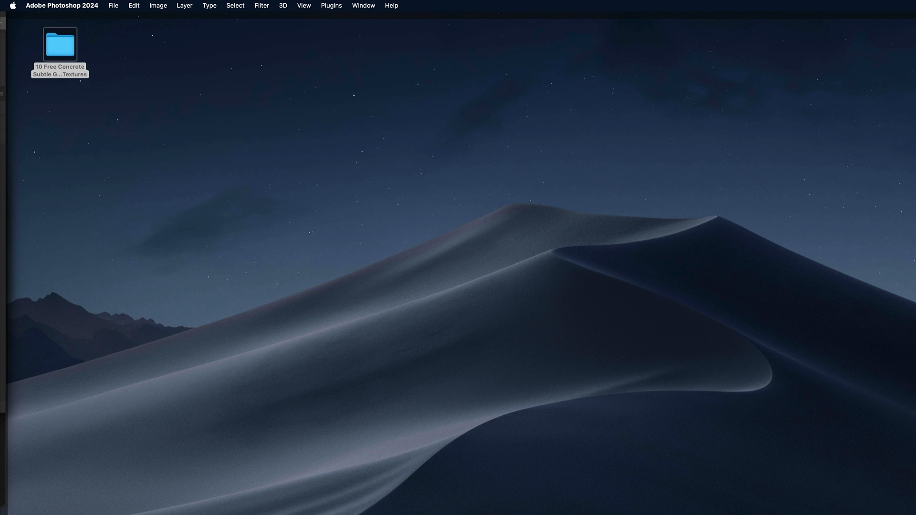
# Step: Open Subtle-Grunge-Texture-2.jpg from the concrete textures folder in Photoshop, copy the entire image and close the file
pyautogui.doubleClick(61, 46)
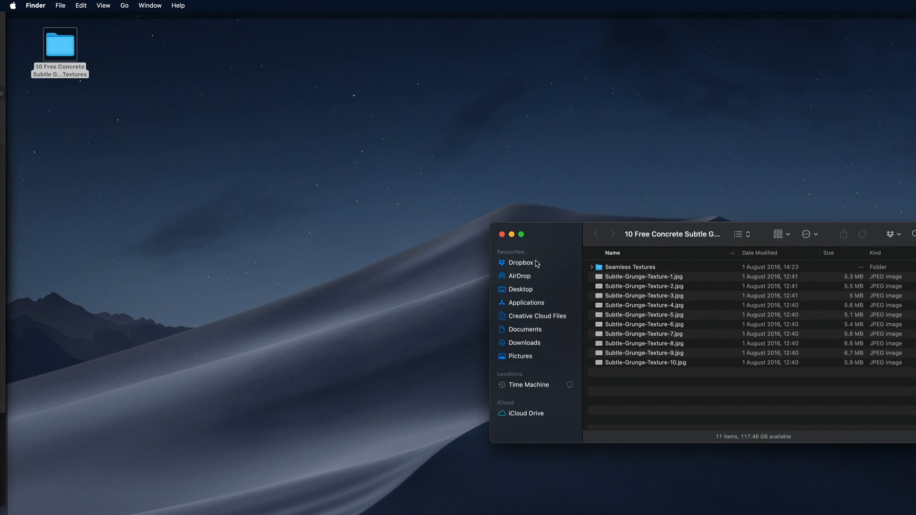
pyautogui.rightClick(635, 289)
pyautogui.moveTo(668, 301)
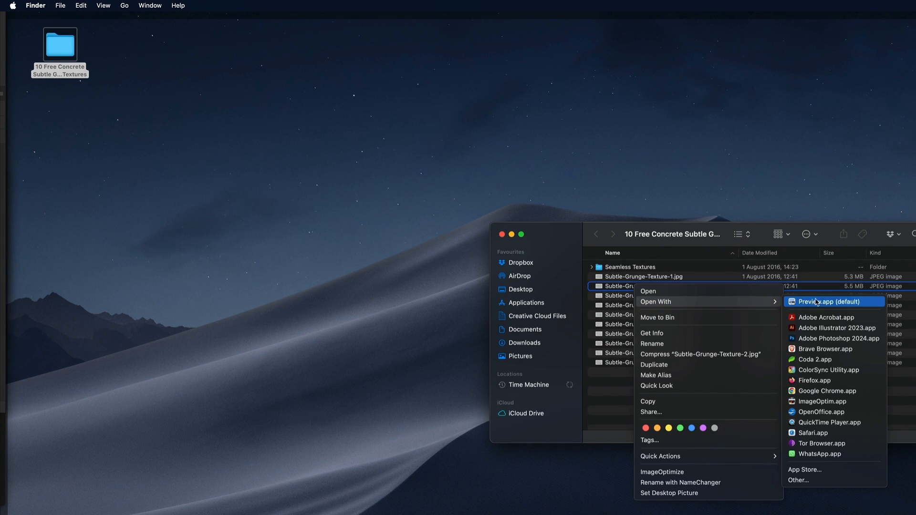
pyautogui.click(811, 338)
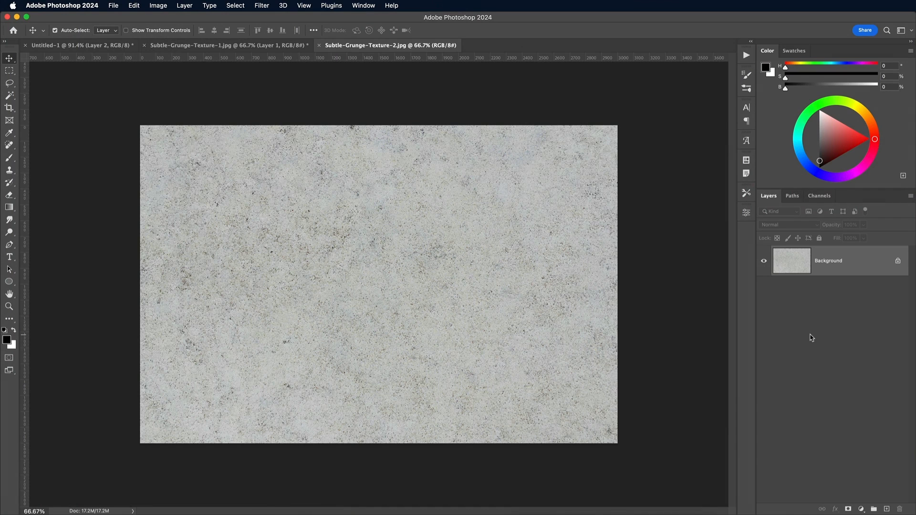
pyautogui.press('super+a')
pyautogui.press('super+c')
pyautogui.press('super+w')
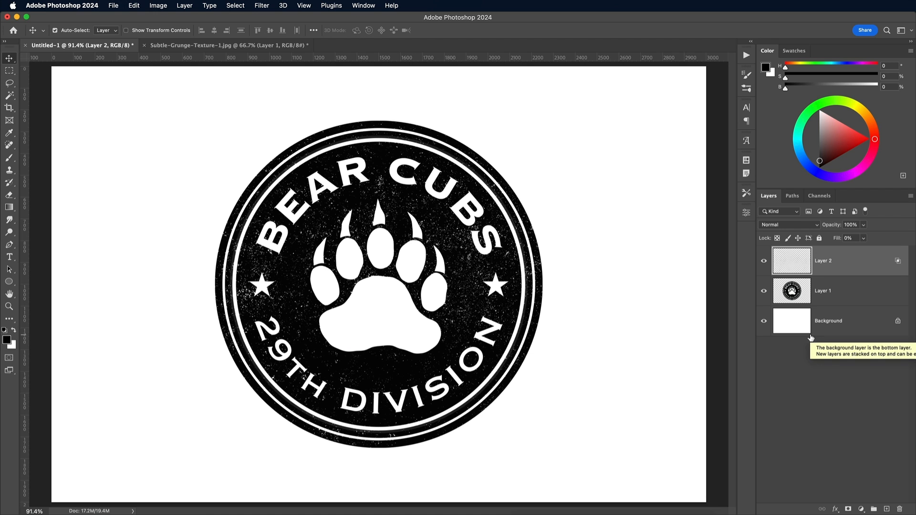
# Step: Paste the second texture directly above the Background of Subtle-Grunge-Texture-1.jpg, with the Black & White and Levels adjustments shown and Layer 1 hidden
pyautogui.click(254, 47)
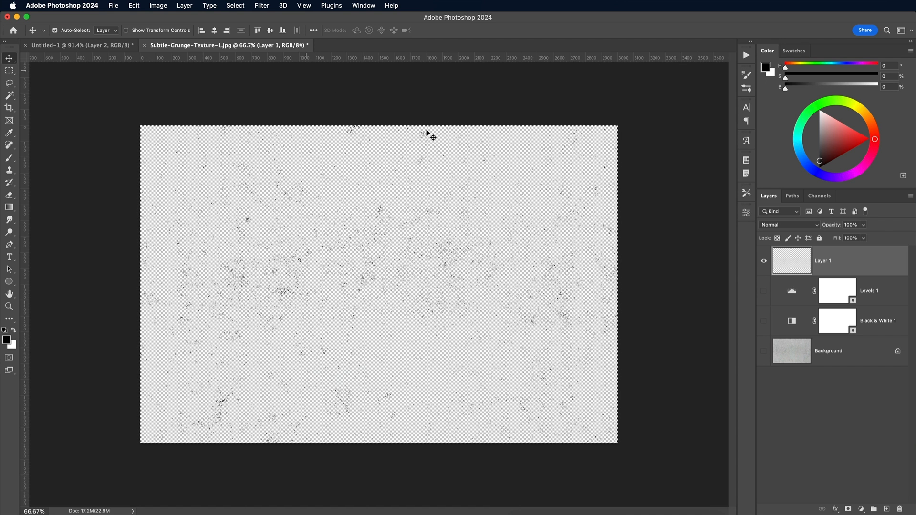
pyautogui.click(832, 356)
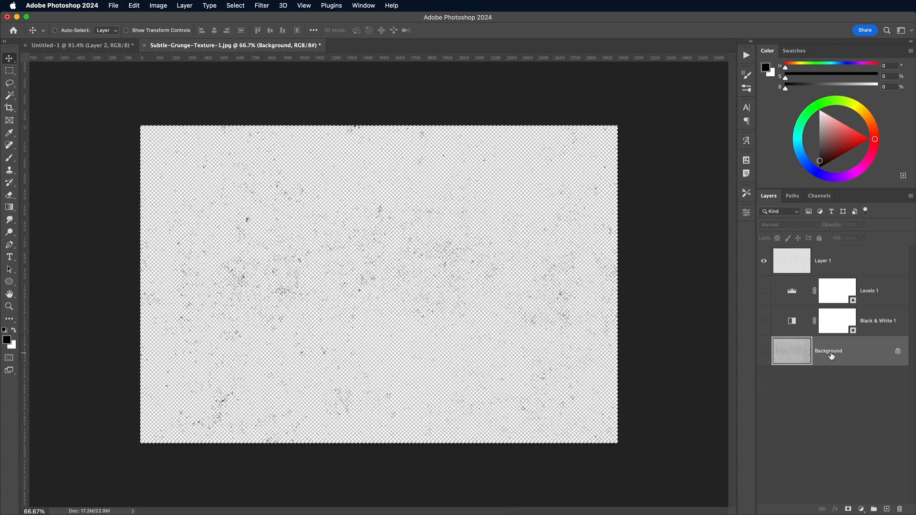
pyautogui.press('super+v')
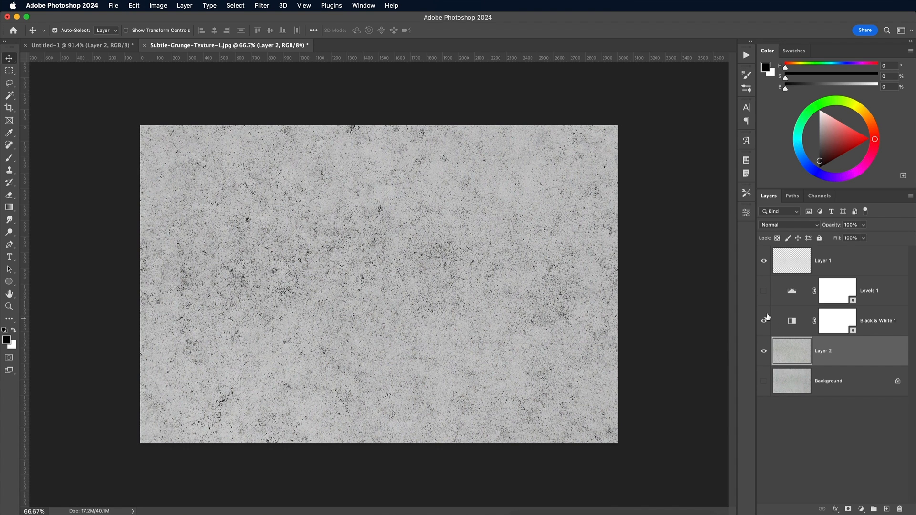
pyautogui.click(765, 291)
pyautogui.click(764, 262)
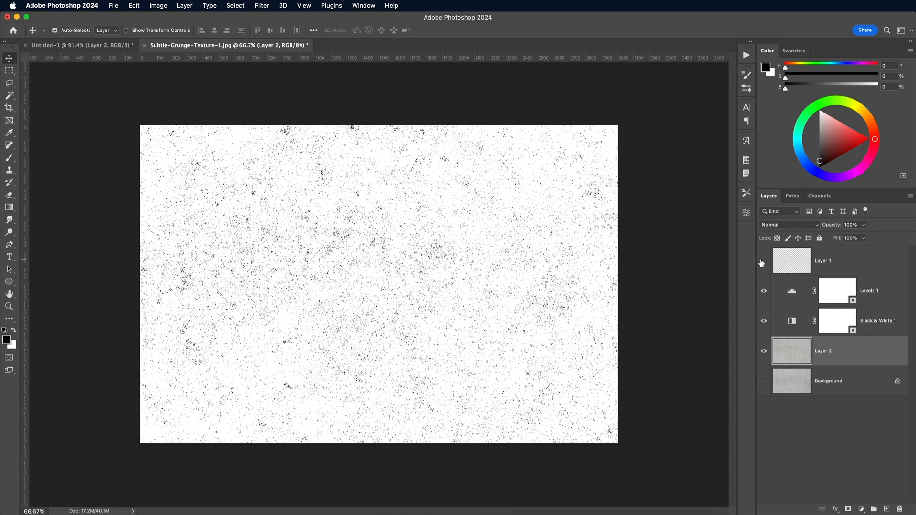
# Step: Select the dark specks from the RGB composite channel, fill them with black on a new top layer, and deselect
pyautogui.click(820, 196)
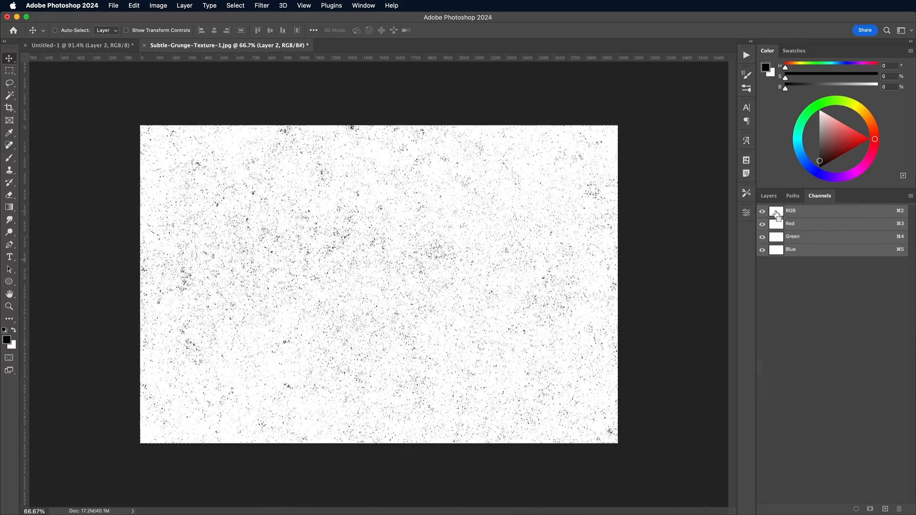
pyautogui.keyDown('super'); pyautogui.click(776, 213); pyautogui.keyUp('super')
pyautogui.click(775, 199)
pyautogui.click(887, 509)
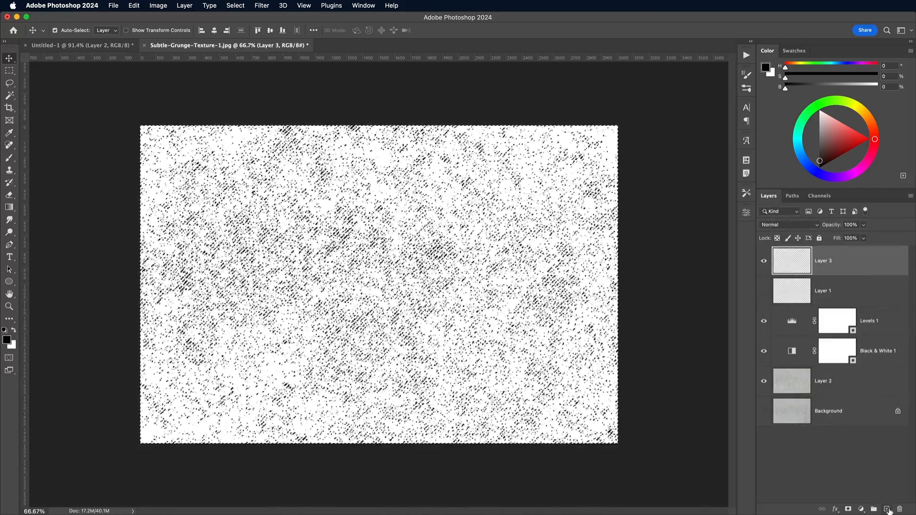
pyautogui.hotkey('alt', 'BackSpace')
pyautogui.press('super+d')
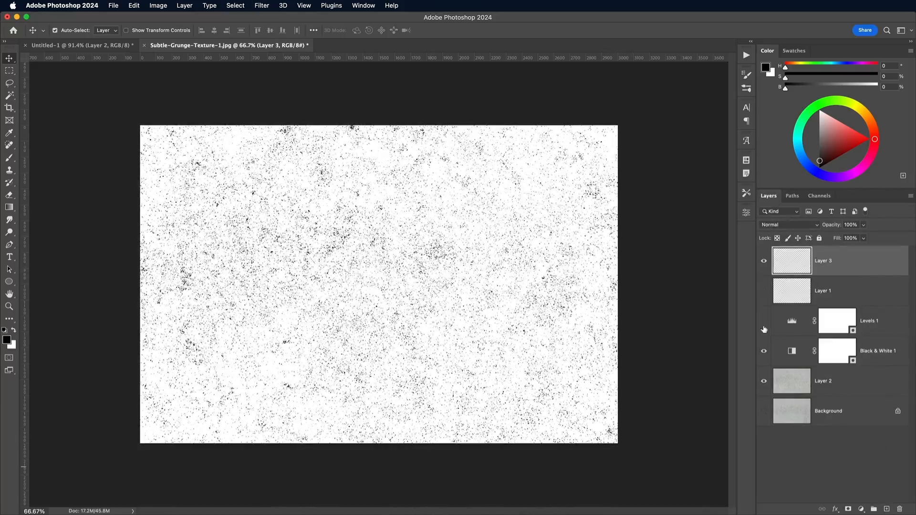
# Step: Hide the Levels, Black & White and Layer 2 layers, and copy the new speckle texture into the Untitled-1 document
pyautogui.moveTo(765, 328); pyautogui.dragTo(765, 380)
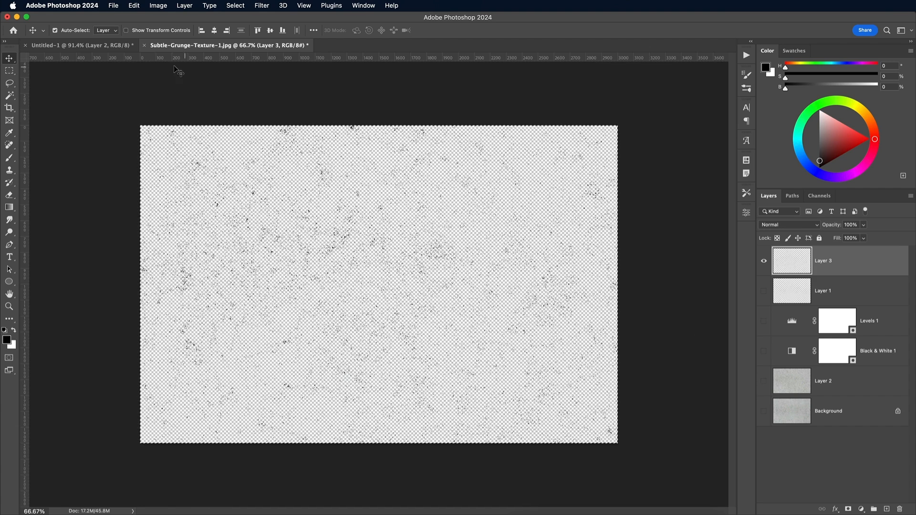
pyautogui.click(108, 47)
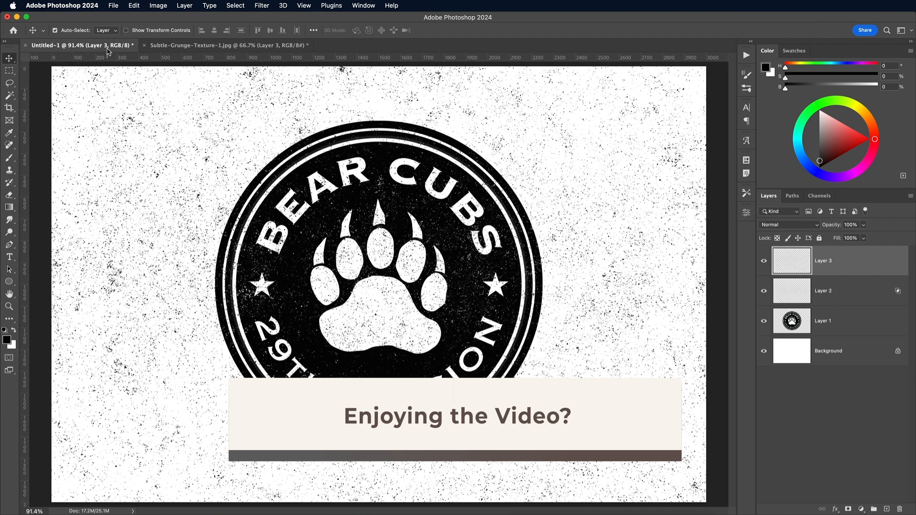
# Step: Set the second texture layer's Knockout to Shallow and its Fill to 0%, and compare the logo with that layer off and on
pyautogui.doubleClick(855, 264)
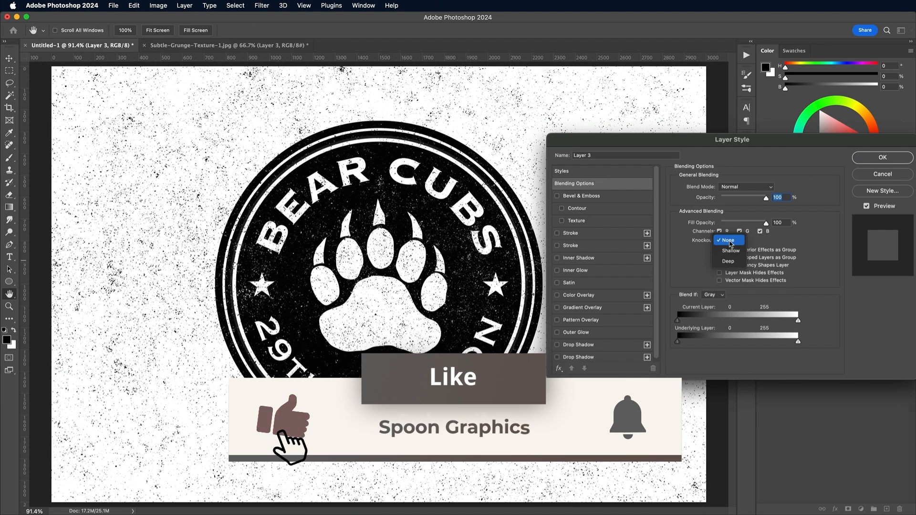
pyautogui.click(883, 158)
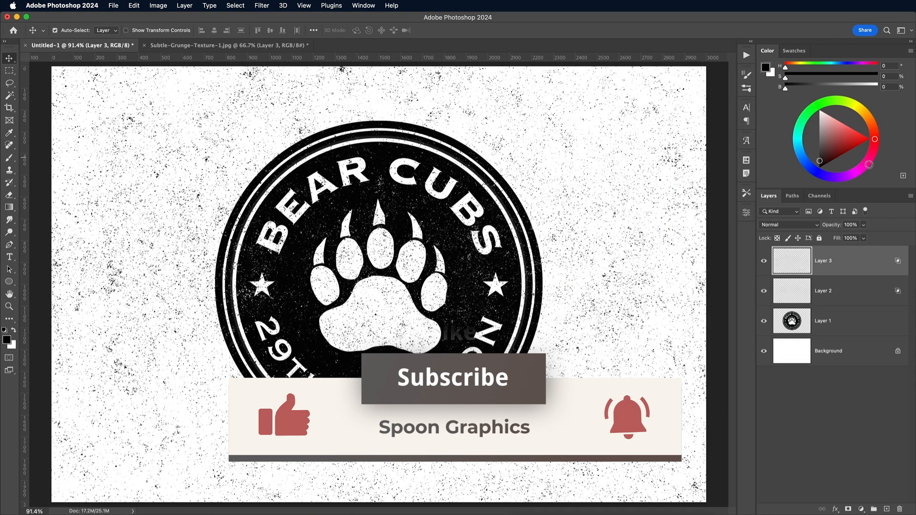
pyautogui.click(864, 238)
pyautogui.moveTo(862, 253); pyautogui.dragTo(805, 253)
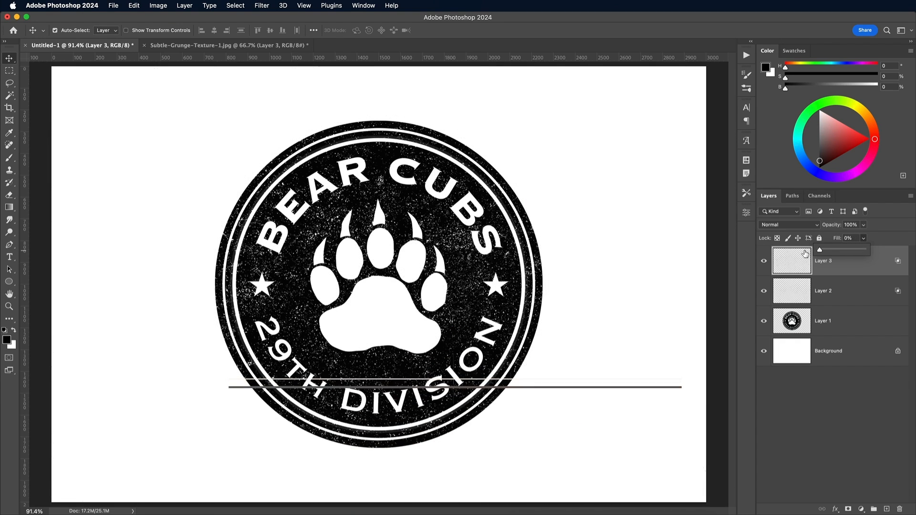
pyautogui.click(764, 263)
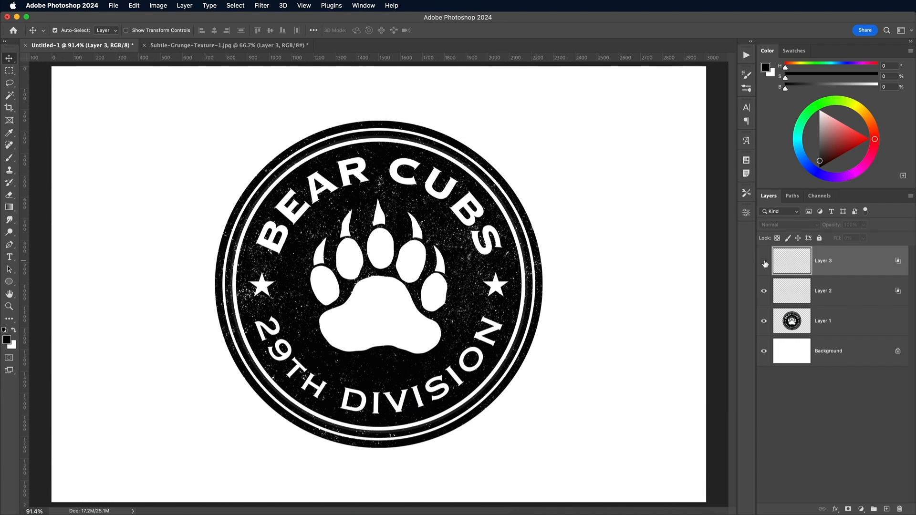
pyautogui.click(764, 263)
# Step: Fill the Background layer of the logo document with light gray, colour ccc
pyautogui.click(796, 360)
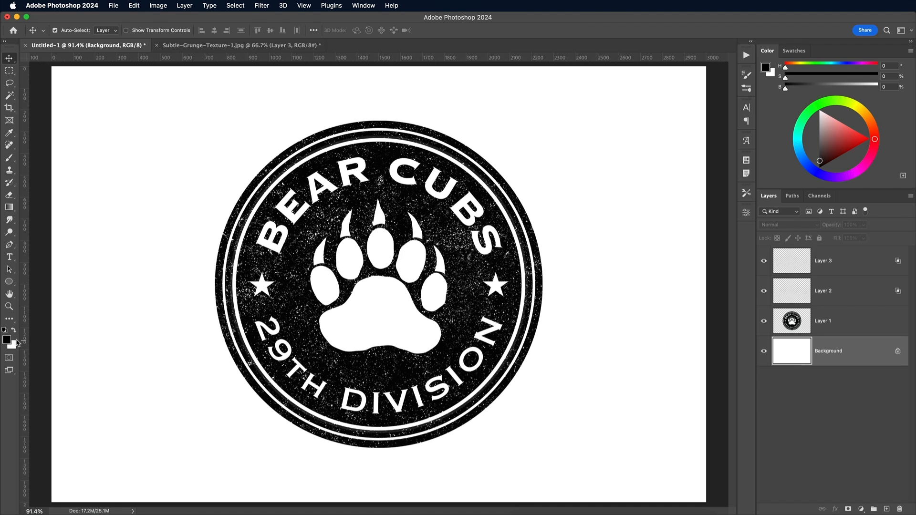
pyautogui.click(7, 339)
pyautogui.write('ccc')
pyautogui.click(747, 287)
pyautogui.hotkey('alt', 'BackSpace')
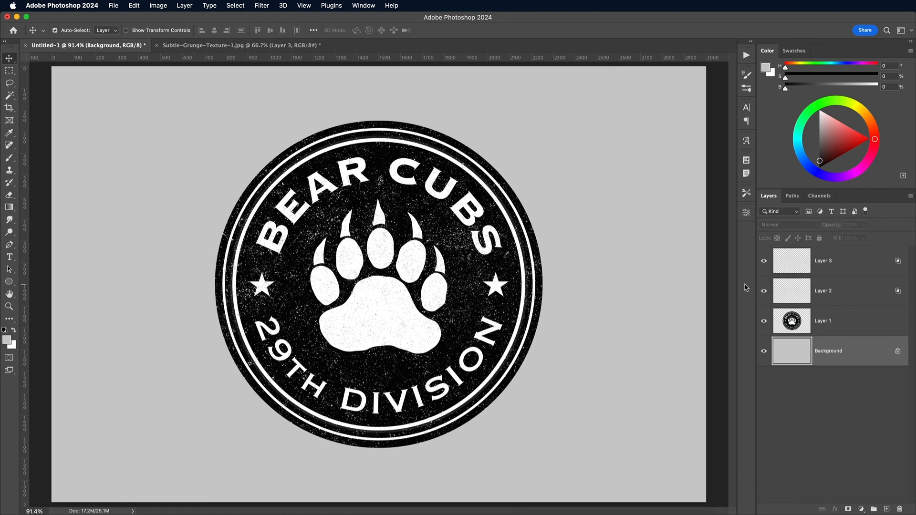
# Step: Hide the white areas of the logo on Layer 1 by setting the Blend If current layer highlight value to 164
pyautogui.doubleClick(854, 325)
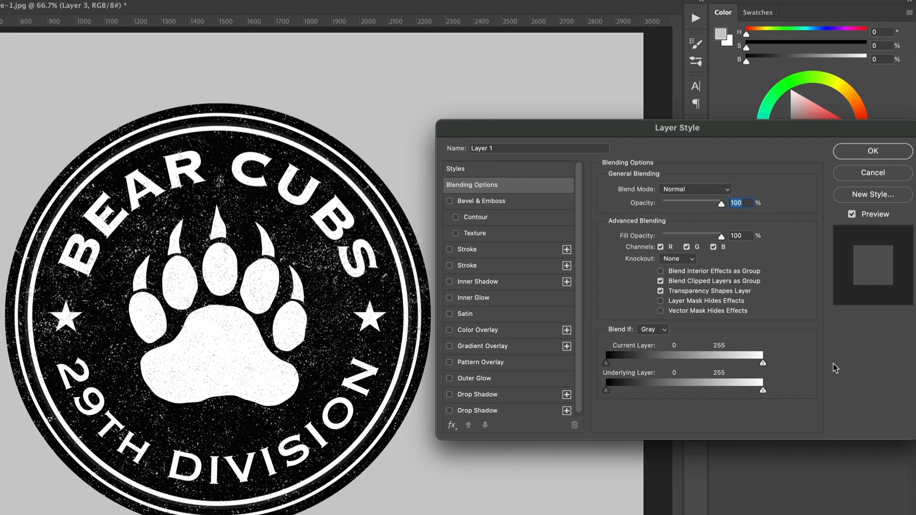
pyautogui.moveTo(763, 363); pyautogui.dragTo(708, 364)
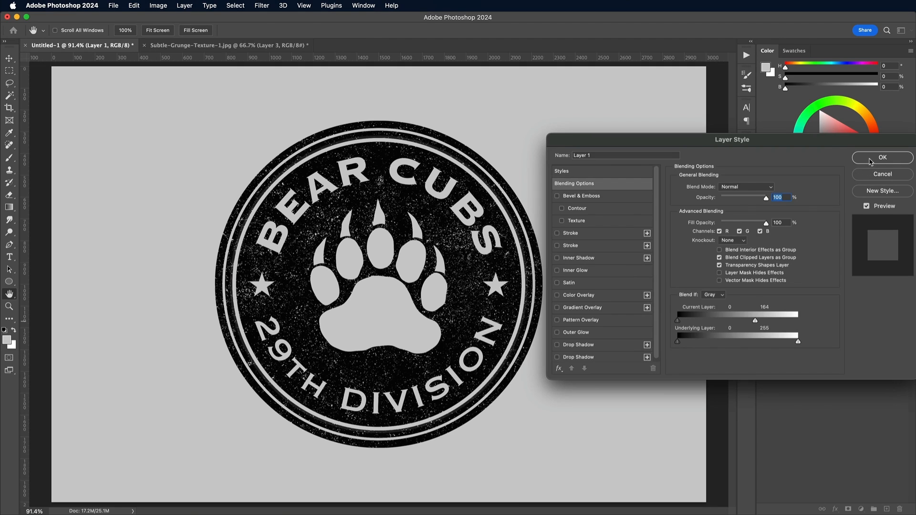
pyautogui.click(870, 161)
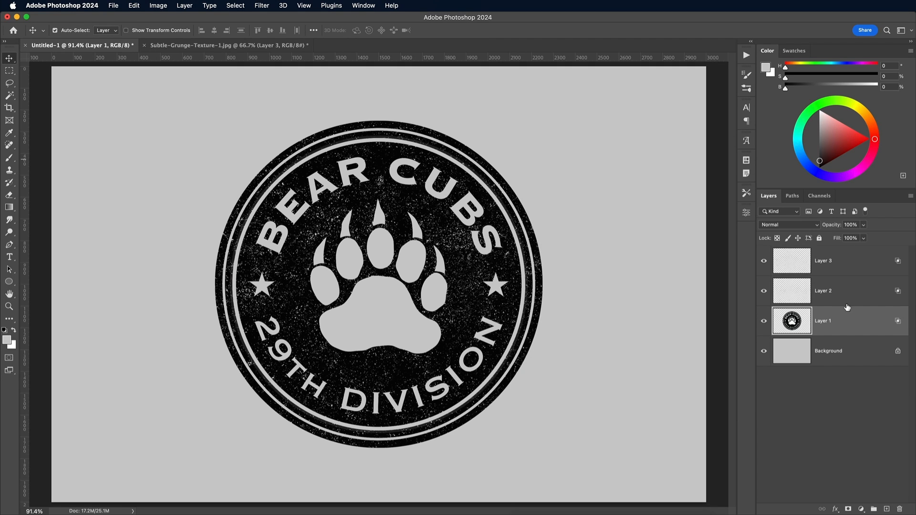
# Step: Convert the Layer 1 logo to a smart object and duplicate it
pyautogui.rightClick(845, 321)
pyautogui.click(849, 343)
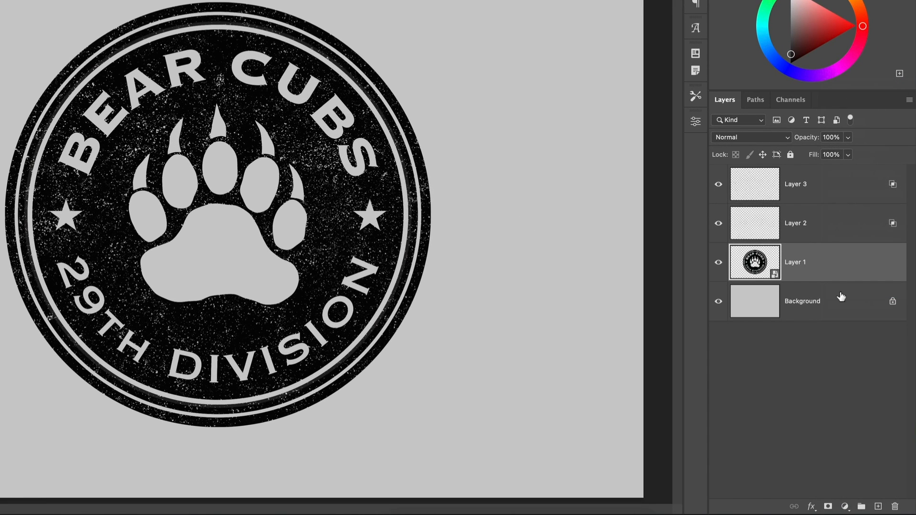
pyautogui.moveTo(833, 265); pyautogui.dragTo(879, 509)
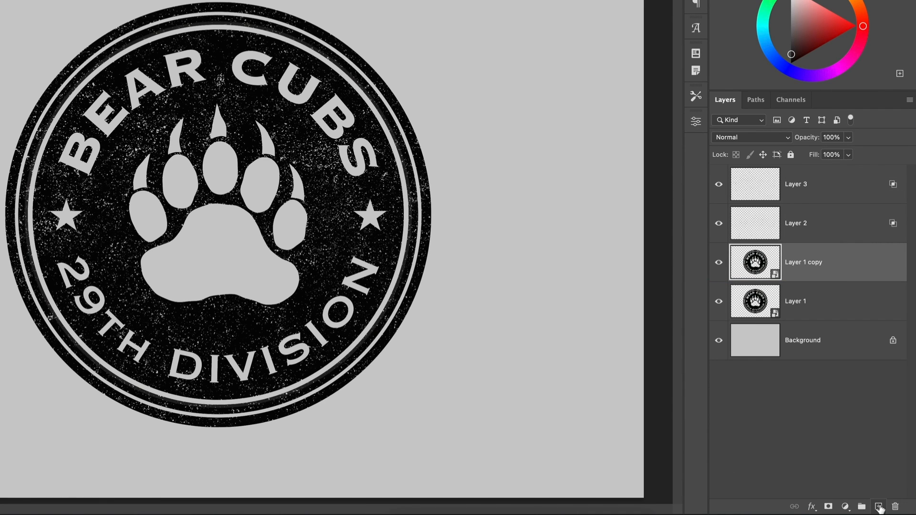
# Step: Move the duplicated logo layer to the top of the layer stack and reduce its Fill to 0%
pyautogui.moveTo(838, 264); pyautogui.dragTo(767, 174)
pyautogui.click(849, 156)
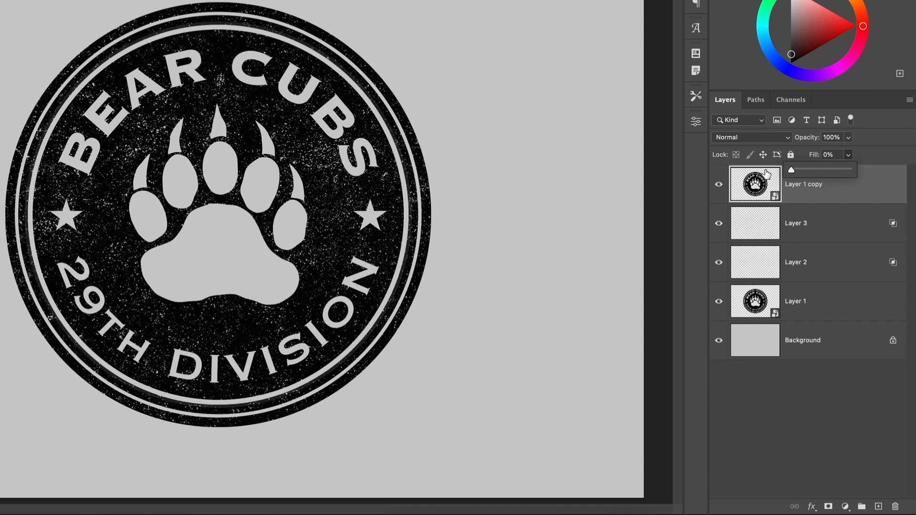
# Step: Add a black Inner Glow to the top logo copy with Normal blending, 100% opacity, 70% choke and 20 px size
pyautogui.doubleClick(848, 193)
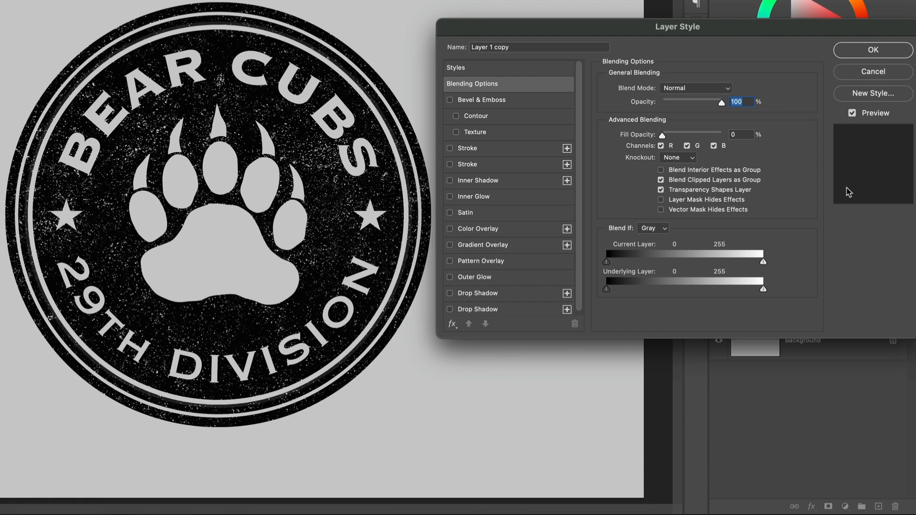
pyautogui.click(489, 200)
pyautogui.click(730, 319)
pyautogui.doubleClick(722, 211)
pyautogui.write('70')
pyautogui.press('Tab')
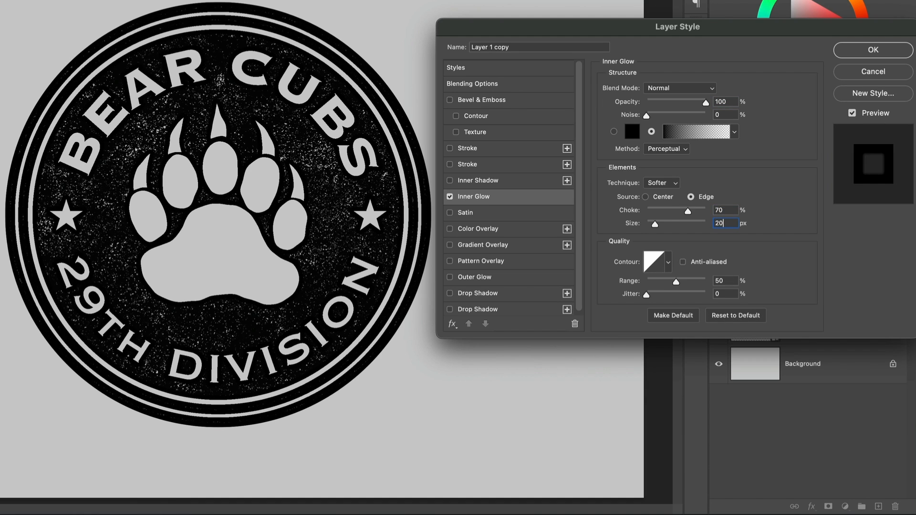
pyautogui.click(848, 55)
pyautogui.press('super+plus')
pyautogui.press('super+plus')
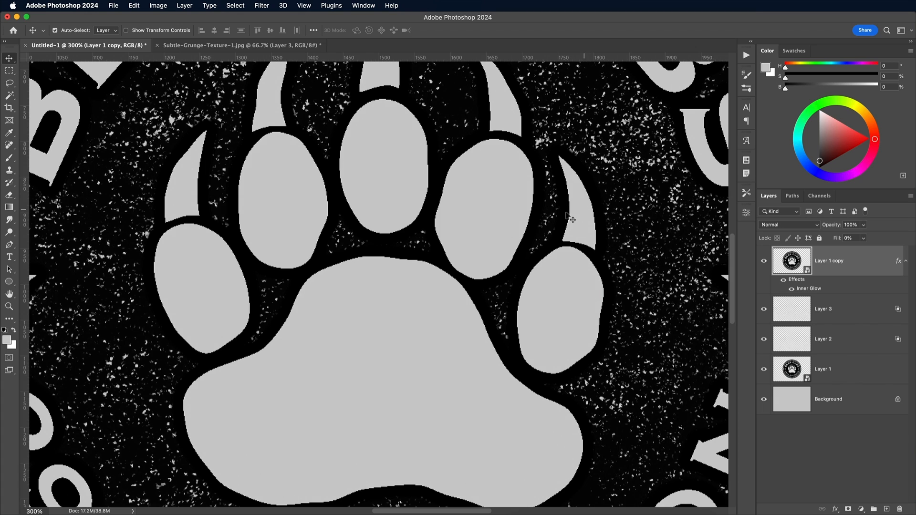
pyautogui.moveTo(321, 233); pyautogui.dragTo(444, 312)
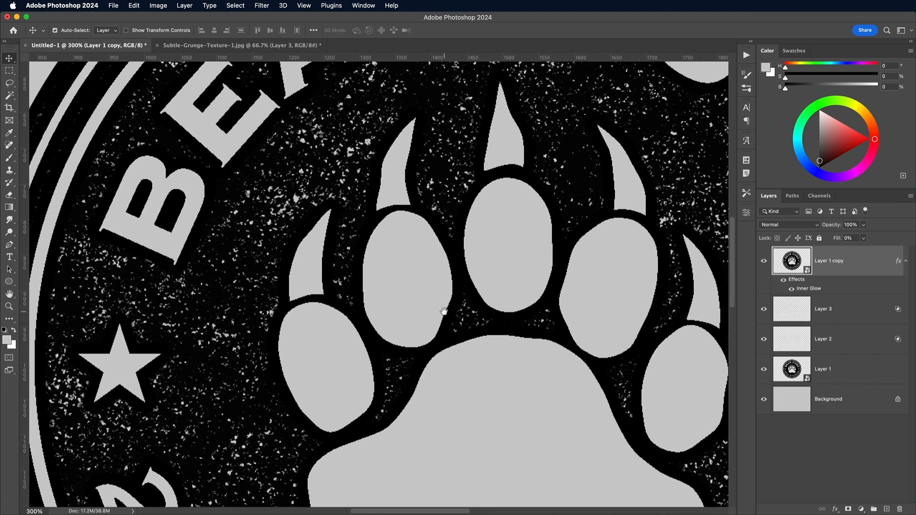
pyautogui.press('super+0')
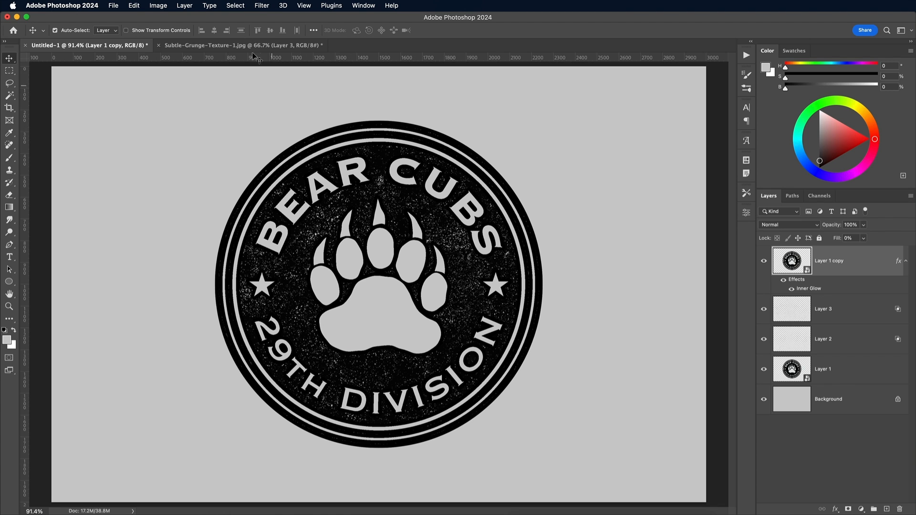
# Step: Apply a Ripple distortion with Large size to the top logo copy as a smart filter
pyautogui.click(255, 9)
pyautogui.moveTo(282, 157)
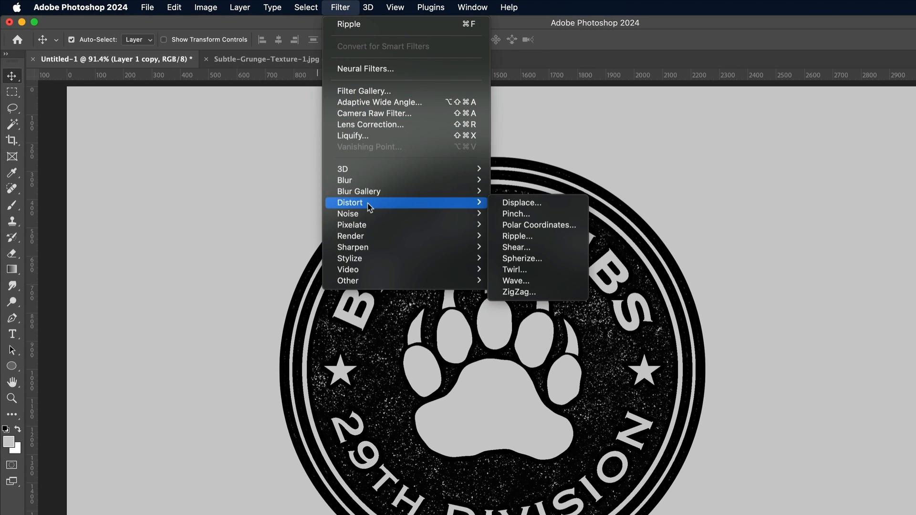
pyautogui.click(521, 237)
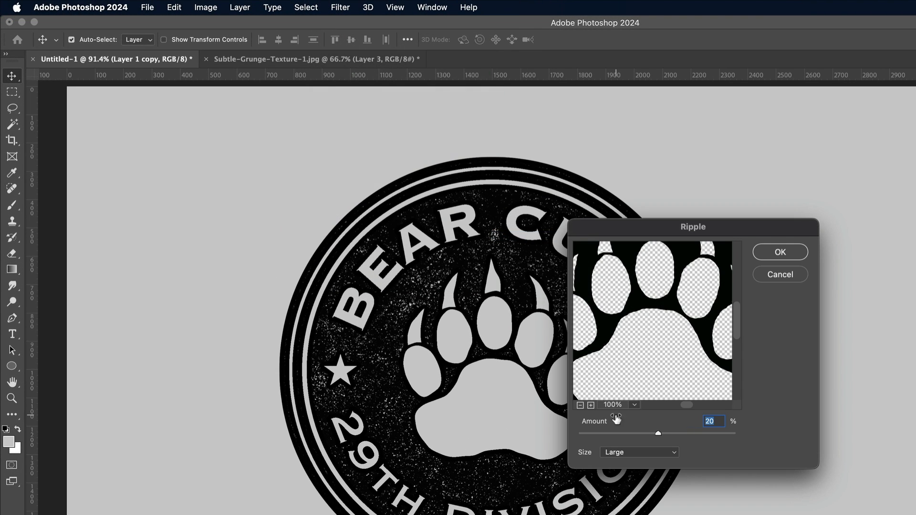
pyautogui.click(658, 453)
pyautogui.click(661, 451)
pyautogui.moveTo(659, 434)
pyautogui.mouseDown()
pyautogui.moveTo(672, 434)
pyautogui.moveTo(659, 434)
pyautogui.mouseUp()
pyautogui.write('0')
pyautogui.click(778, 255)
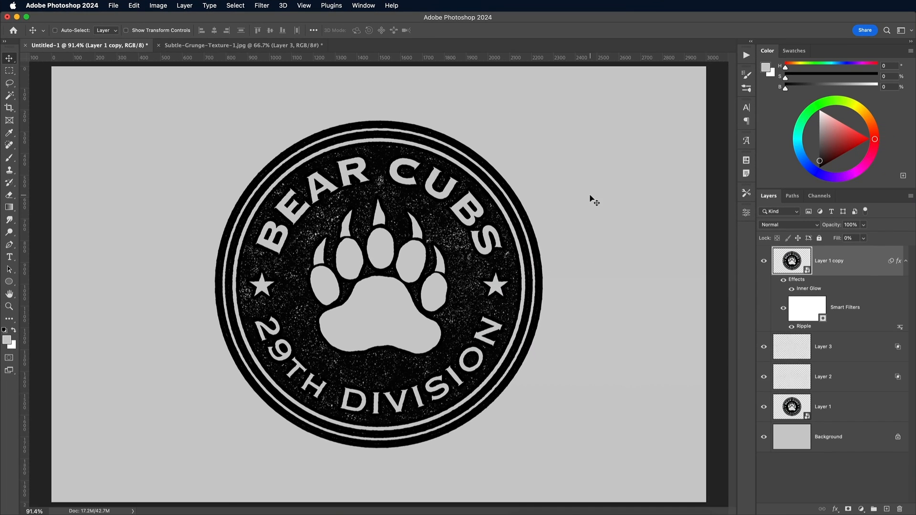
pyautogui.press('super+equal')
pyautogui.press('super+equal')
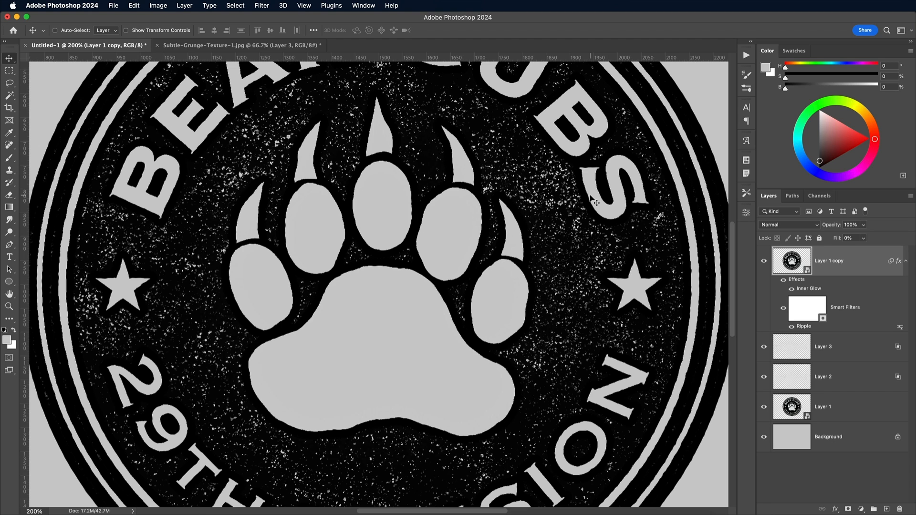
# Step: Try recolouring the logo with a red (#e30000) Solid Color fill layer clipped to the top logo copy
pyautogui.press('super+minus')
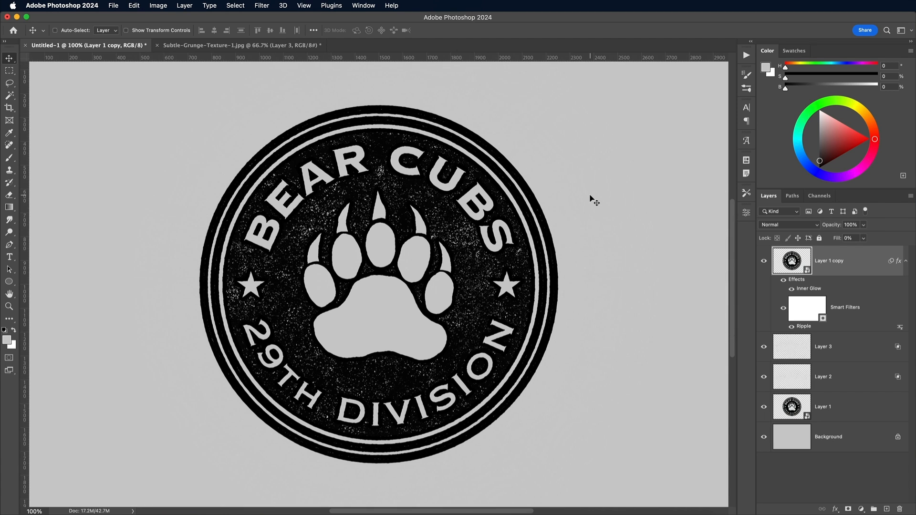
pyautogui.click(861, 510)
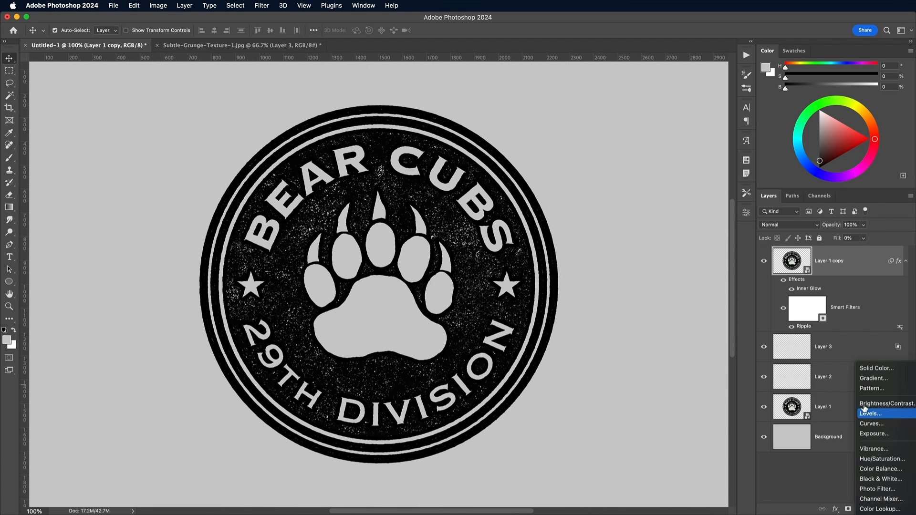
pyautogui.click(869, 369)
pyautogui.click(659, 313)
pyautogui.moveTo(659, 313); pyautogui.dragTo(668, 307)
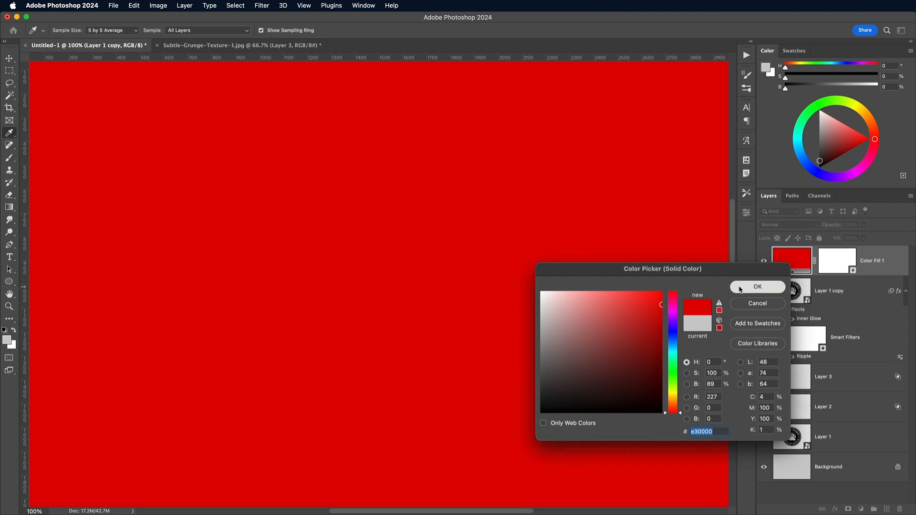
pyautogui.click(742, 287)
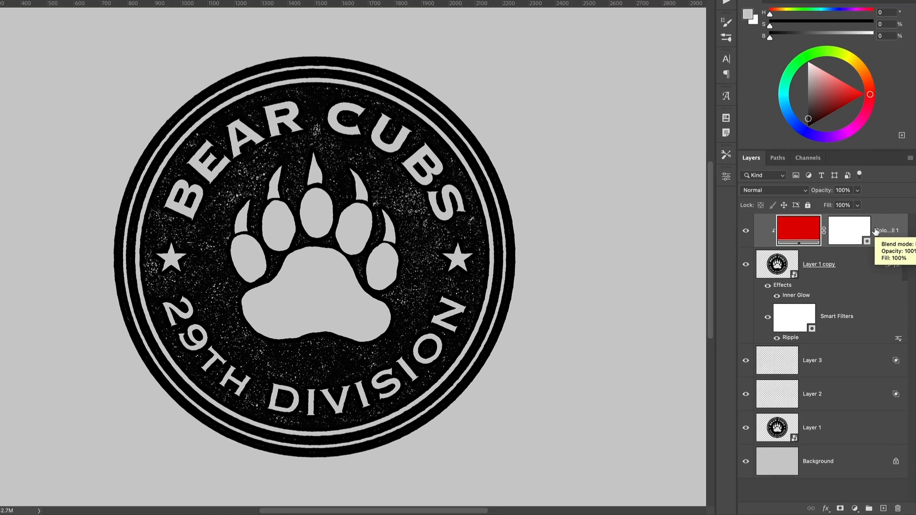
pyautogui.press('Delete')
# Step: Group all logo and texture layers above the Background and clip a red Solid Color fill layer to the group
pyautogui.keyDown('shift'); pyautogui.click(834, 366); pyautogui.keyUp('shift')
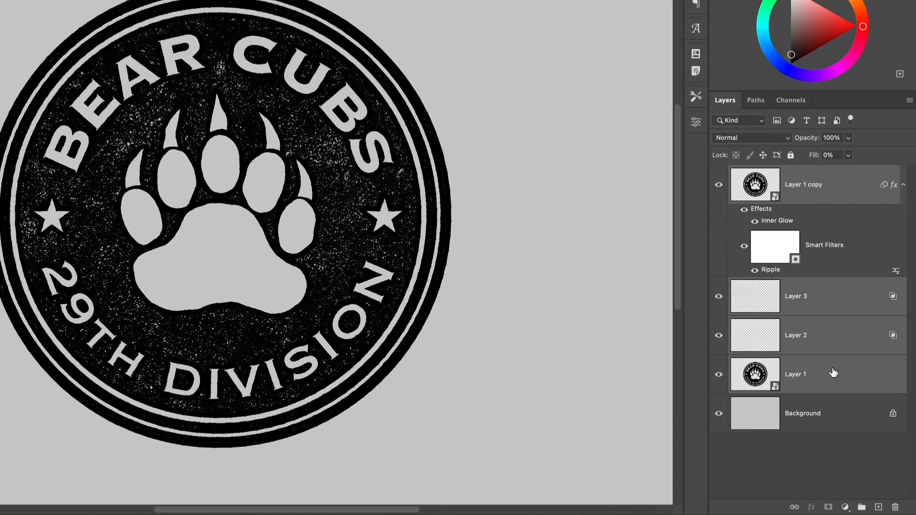
pyautogui.hotkey('ctrl', 'g')
pyautogui.click(845, 507)
pyautogui.click(861, 325)
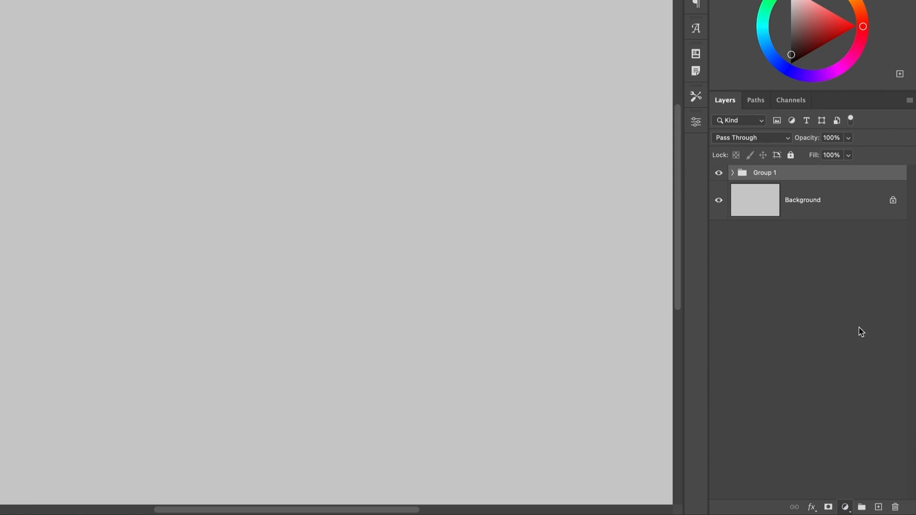
pyautogui.click(585, 258)
pyautogui.click(693, 222)
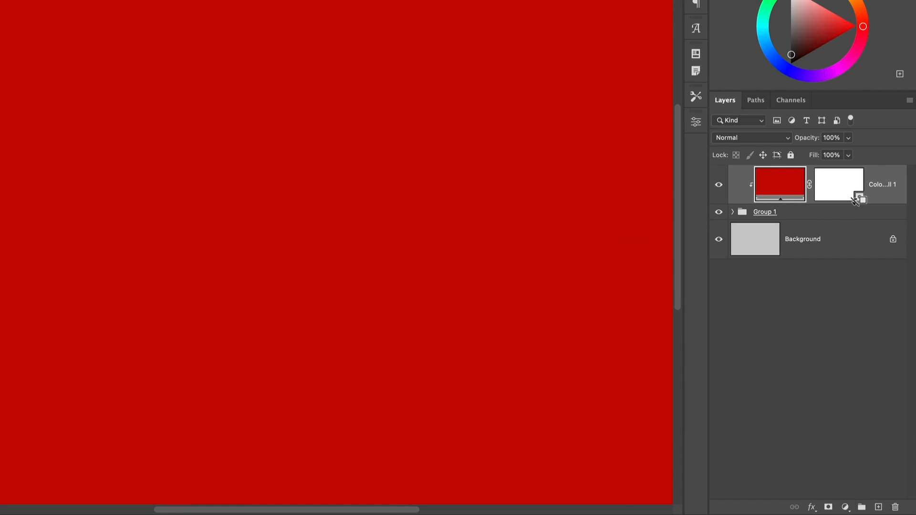
pyautogui.keyDown('alt'); pyautogui.click(855, 204); pyautogui.keyUp('alt')
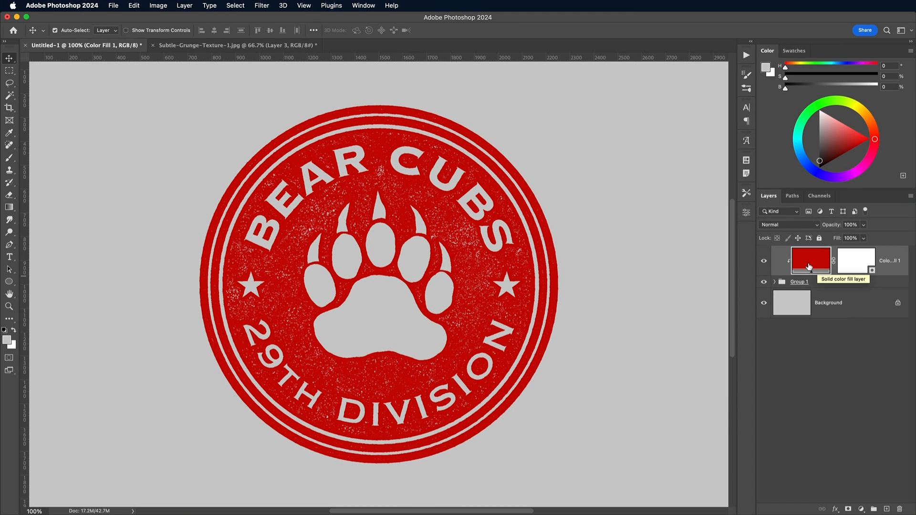
# Step: Change the clipped fill layer's colour to a near-black dark grey
pyautogui.doubleClick(809, 266)
pyautogui.moveTo(564, 382); pyautogui.dragTo(538, 397)
pyautogui.click(756, 289)
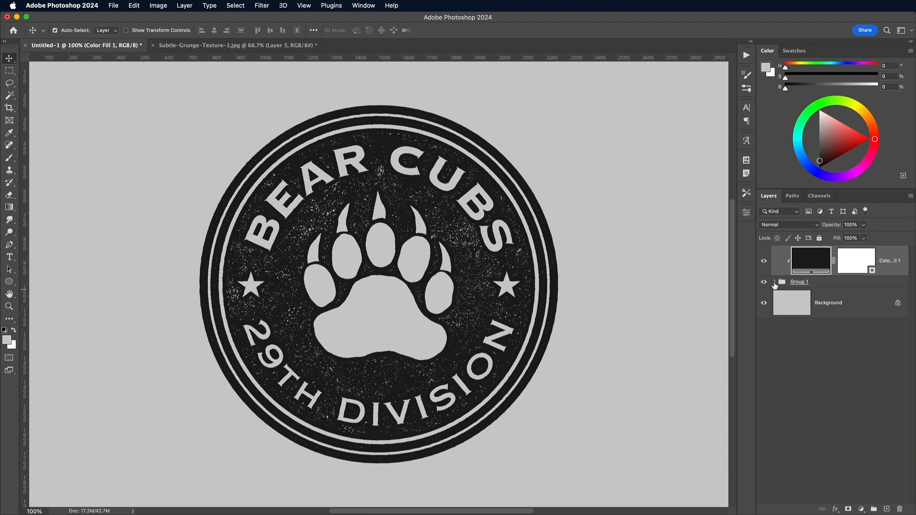
# Step: Open the Layer 1 smart object's contents from the group and set its canvas size to 3000 × 2000 pixels
pyautogui.click(774, 282)
pyautogui.doubleClick(802, 452)
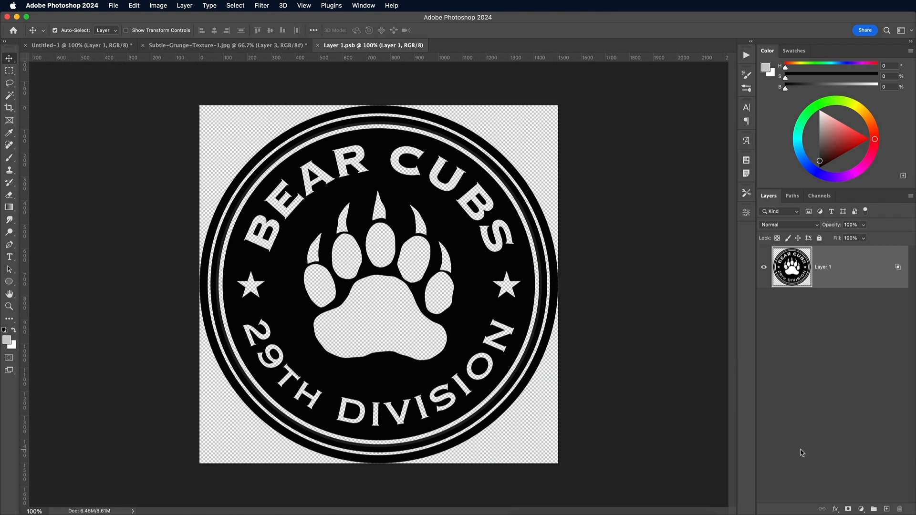
pyautogui.click(159, 6)
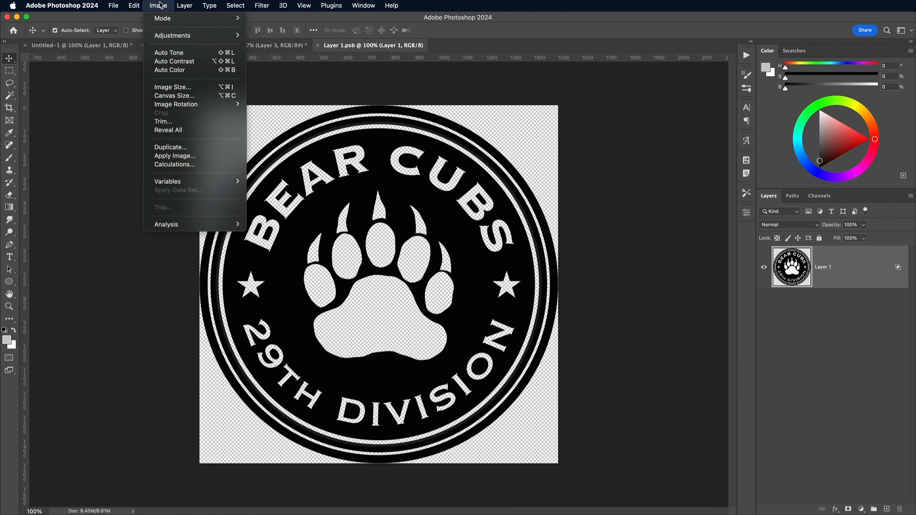
pyautogui.click(171, 96)
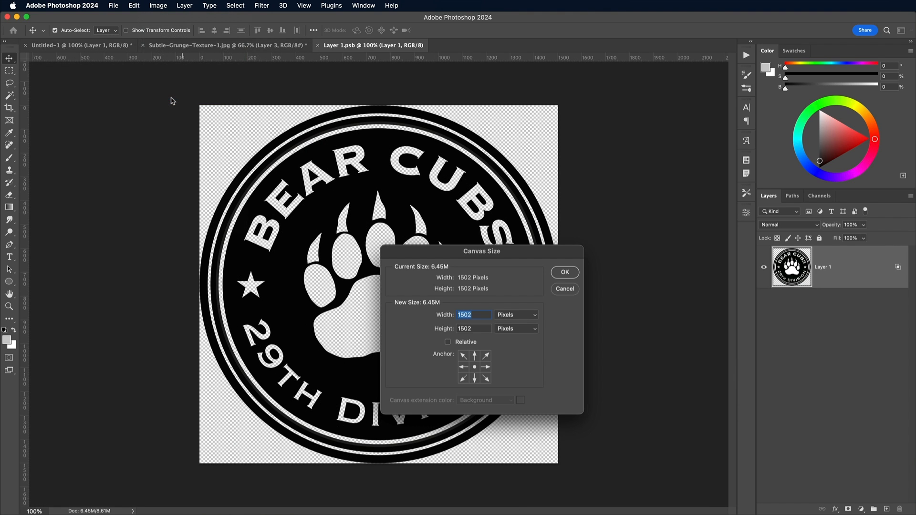
pyautogui.write('3000')
pyautogui.press('Tab')
pyautogui.write('2000')
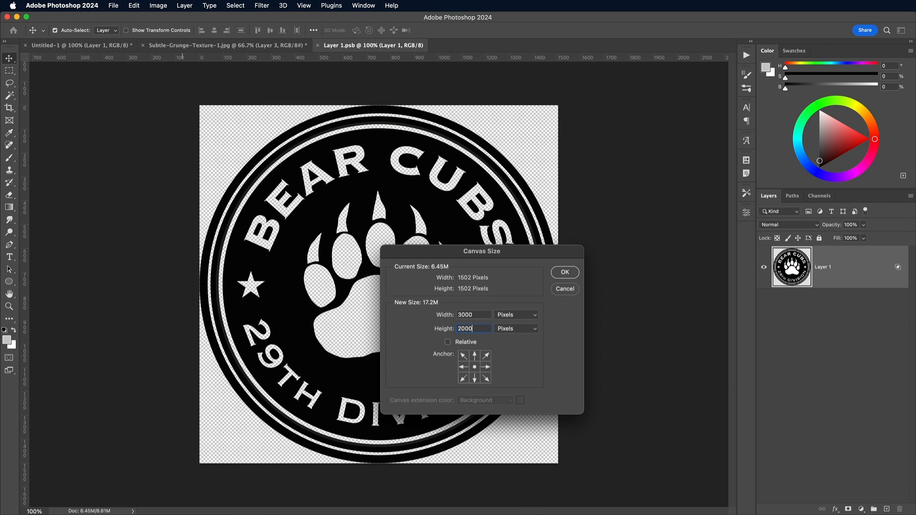
pyautogui.press('Return')
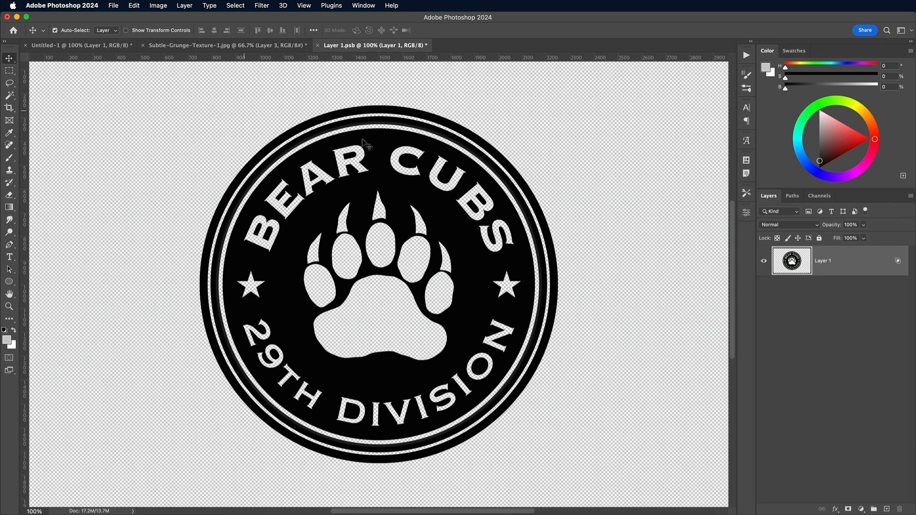
# Step: Hide the bear logo and use the dinosaur artwork with its white blended out instead, saving and closing the smart object
pyautogui.click(764, 262)
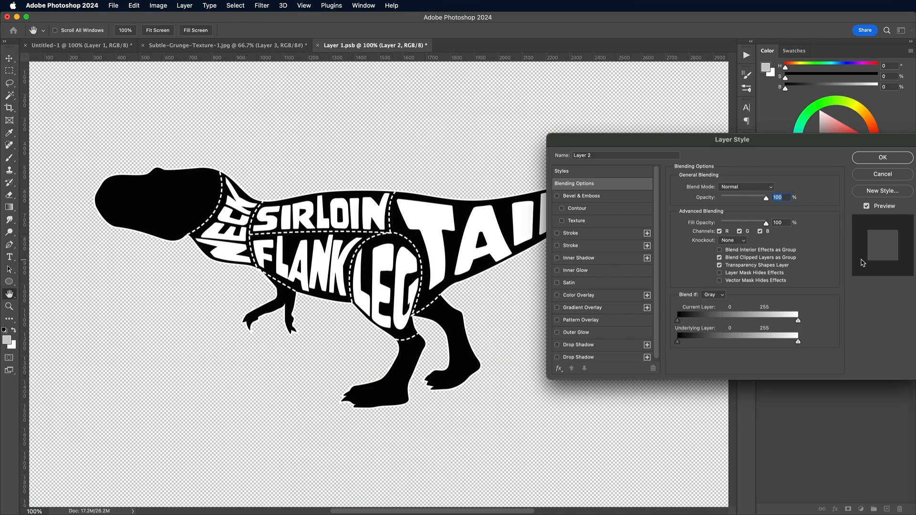
pyautogui.press('Return')
pyautogui.press('super+s')
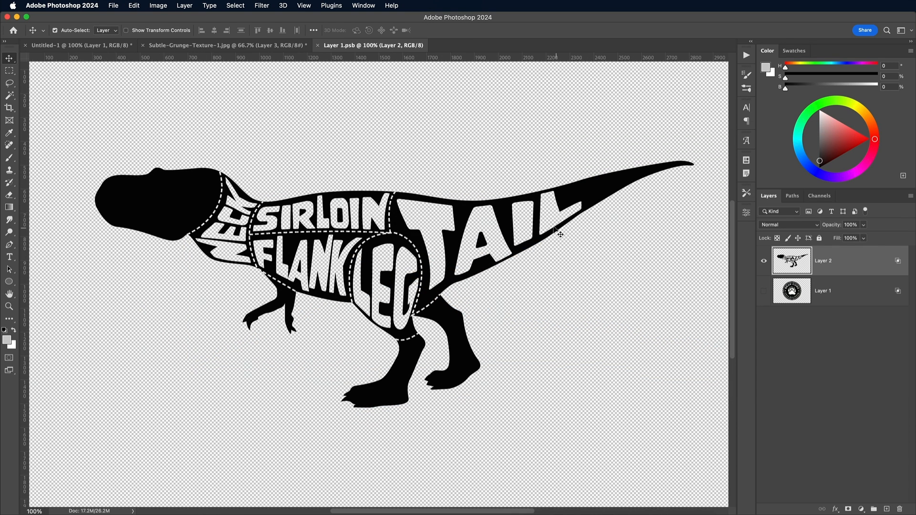
pyautogui.click(317, 46)
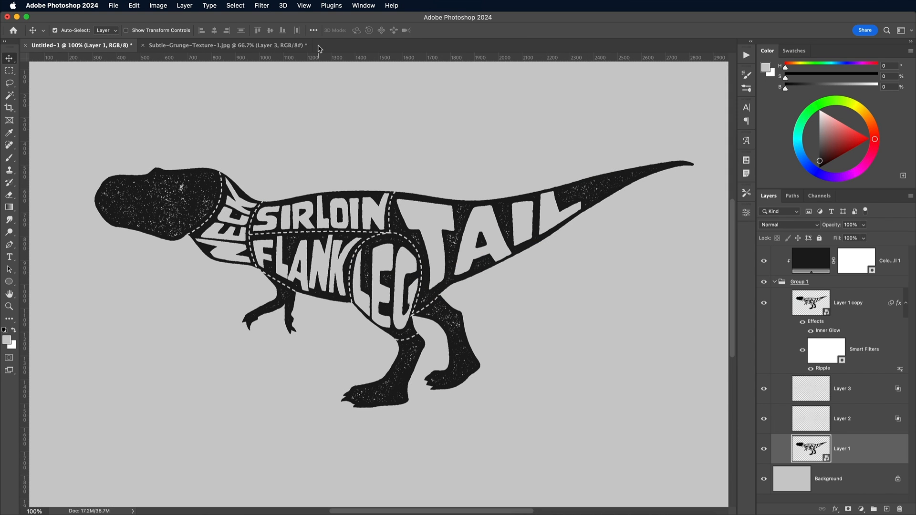